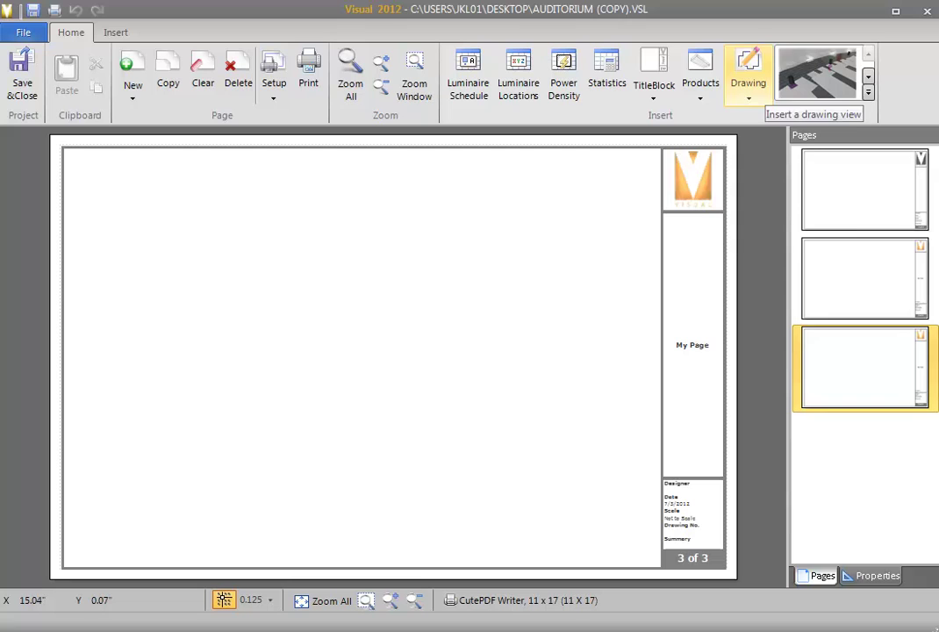
Step: Insert the Plan drawing view of the auditorium and drop it onto page 3
{"action": "left_click", "coordinate": [748, 74]}
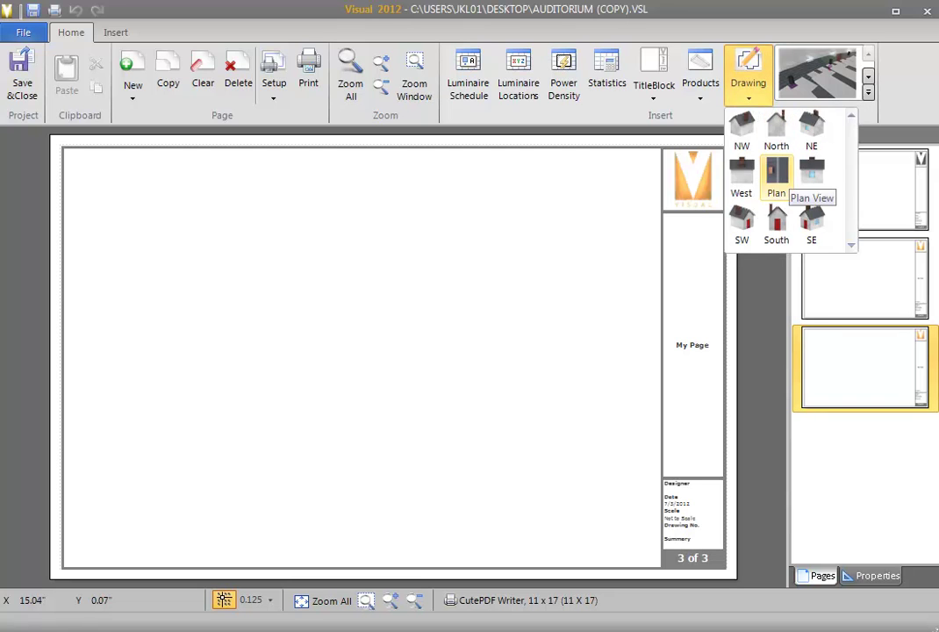
{"action": "left_click", "coordinate": [776, 174]}
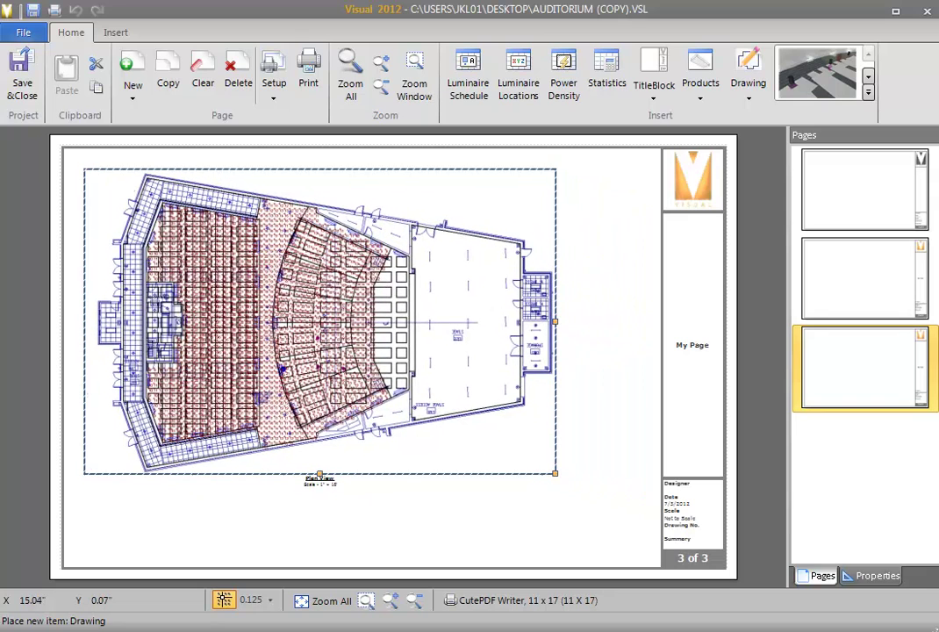
{"action": "left_click", "coordinate": [310, 311]}
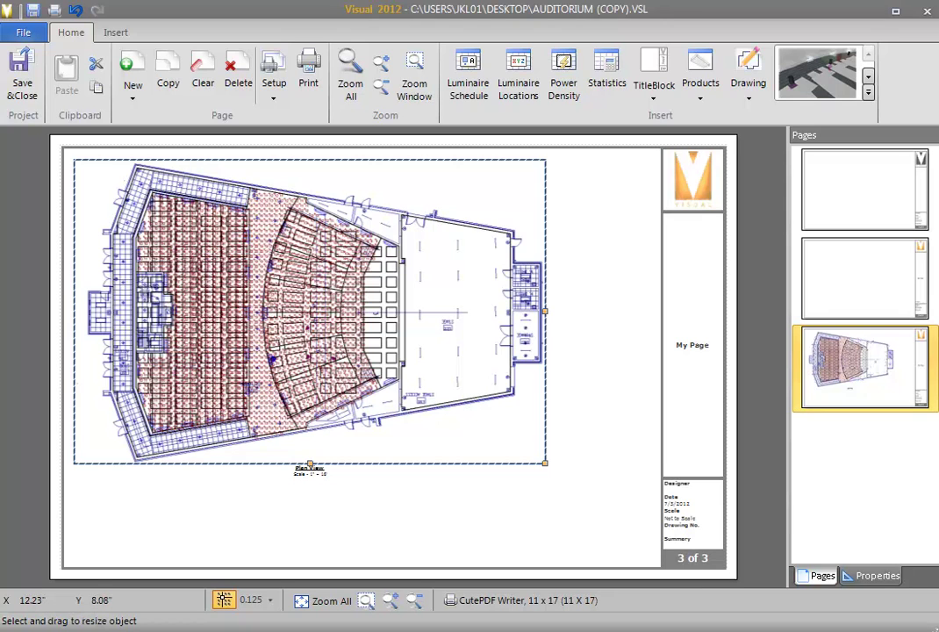
Step: Shrink the plan view frame slightly, keeping its 1" = 16' scale
{"action": "mouse_move", "coordinate": [545, 463]}
{"action": "left_mouse_down"}
{"action": "mouse_move", "coordinate": [283, 294]}
{"action": "mouse_move", "coordinate": [581, 485]}
{"action": "mouse_move", "coordinate": [545, 462]}
{"action": "left_mouse_up"}
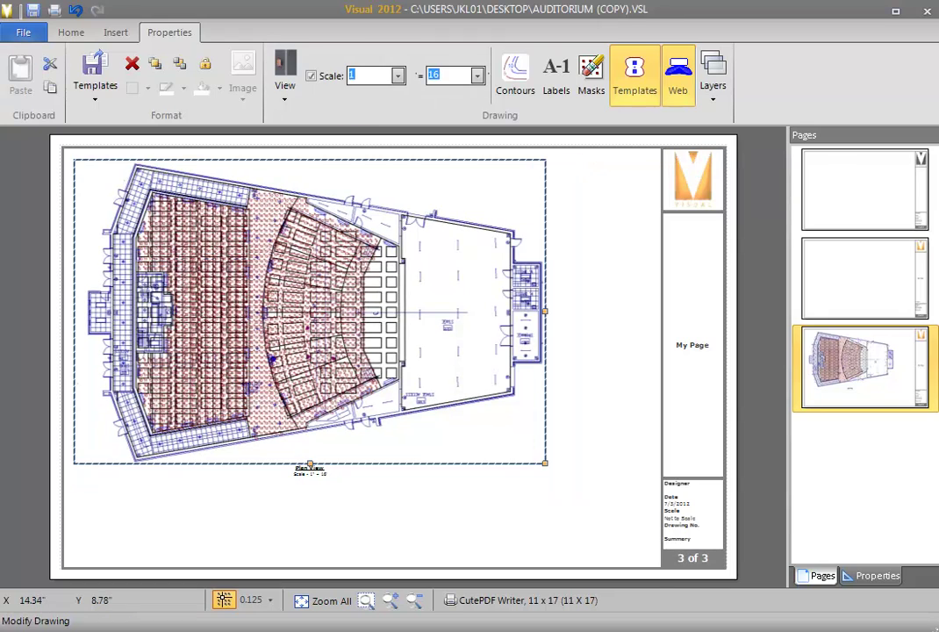
Step: Turn off Use Scale for the plan view and enlarge its frame to fill more of page 3
{"action": "left_click", "coordinate": [871, 576]}
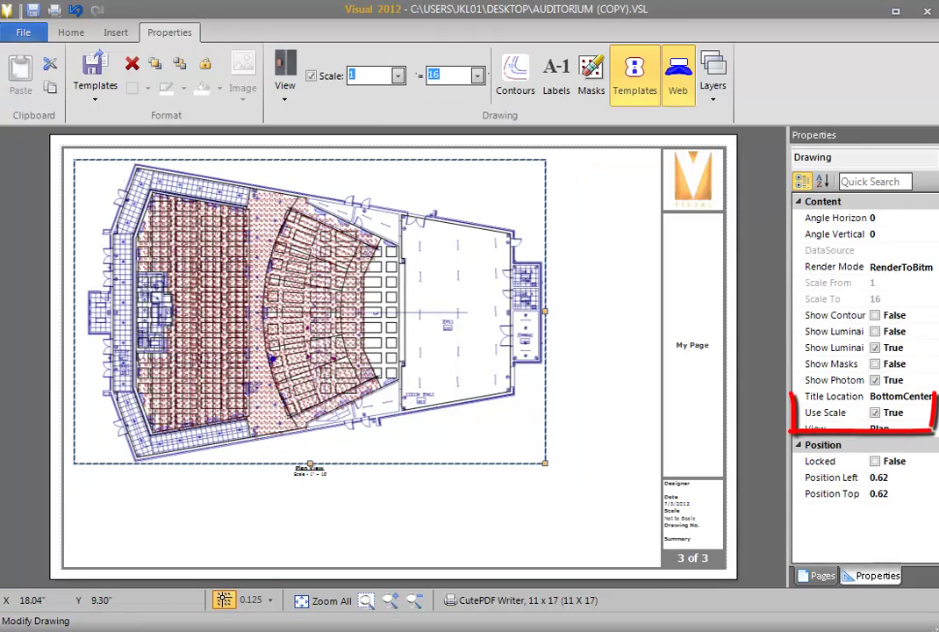
{"action": "left_click", "coordinate": [825, 413]}
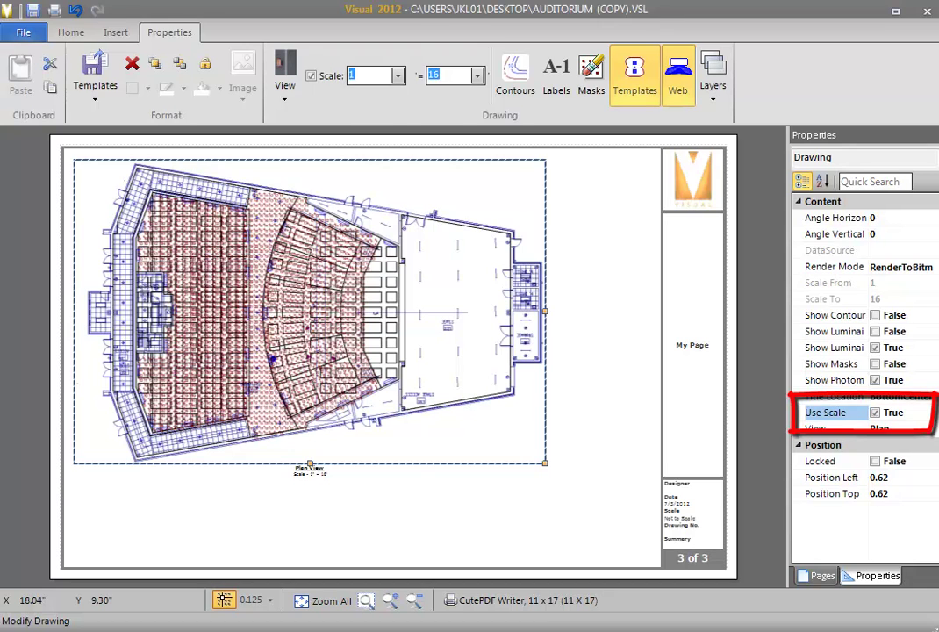
{"action": "left_click", "coordinate": [875, 412]}
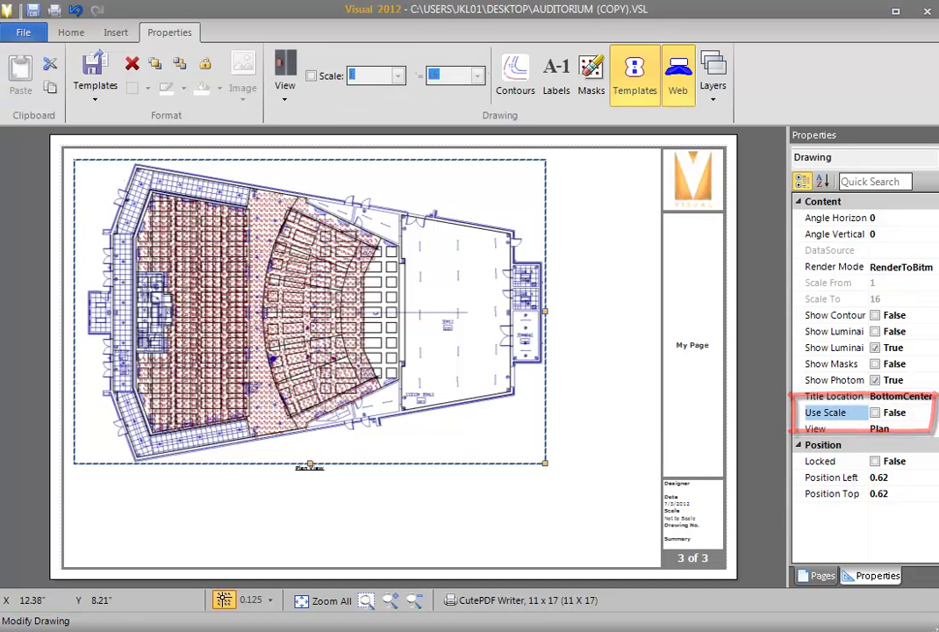
{"action": "left_click_drag", "start_coordinate": [545, 462], "coordinate": [621, 511]}
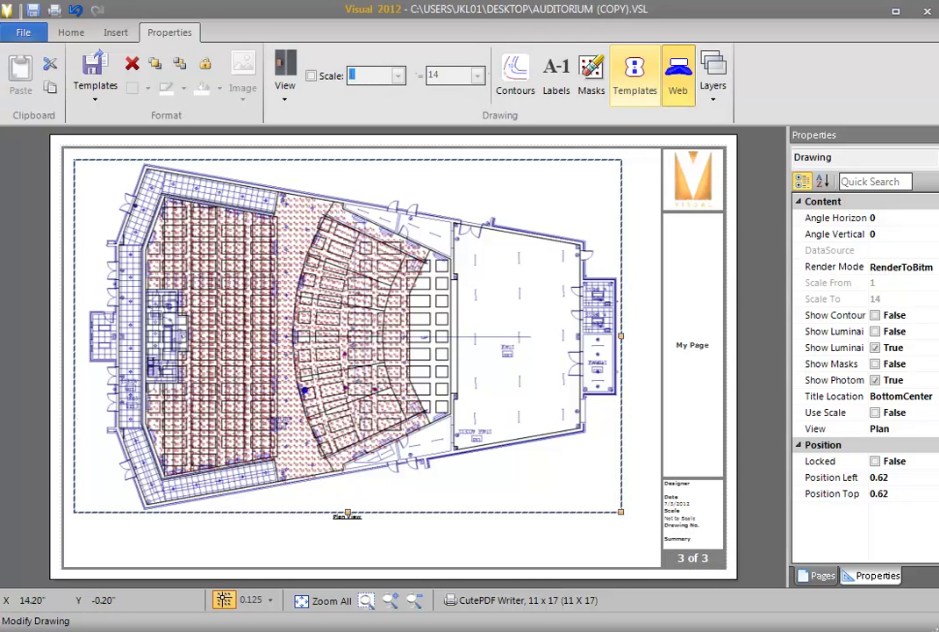
Step: Hide photometrics on the plan view
{"action": "left_click", "coordinate": [875, 380]}
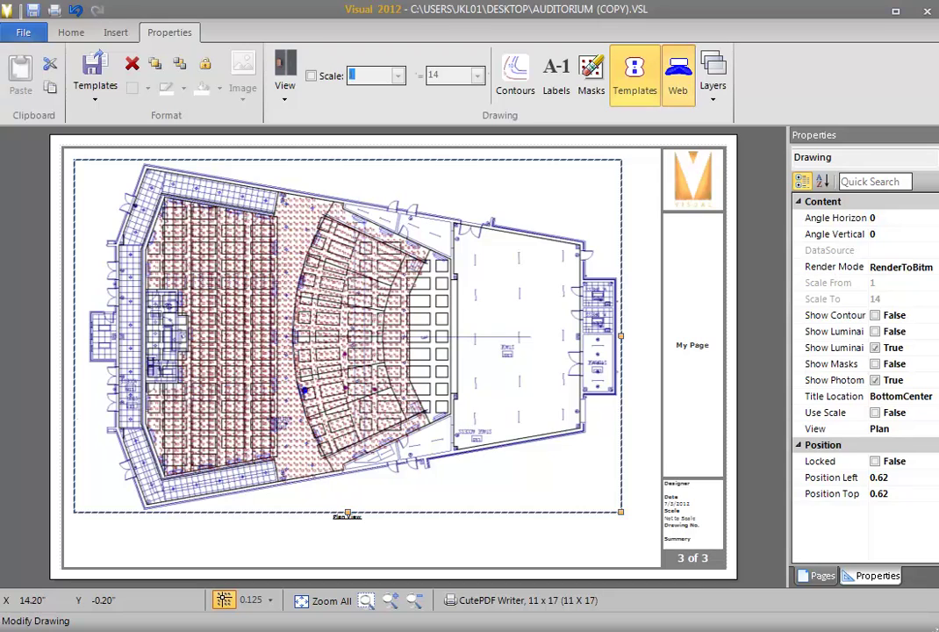
{"action": "left_click", "coordinate": [875, 380]}
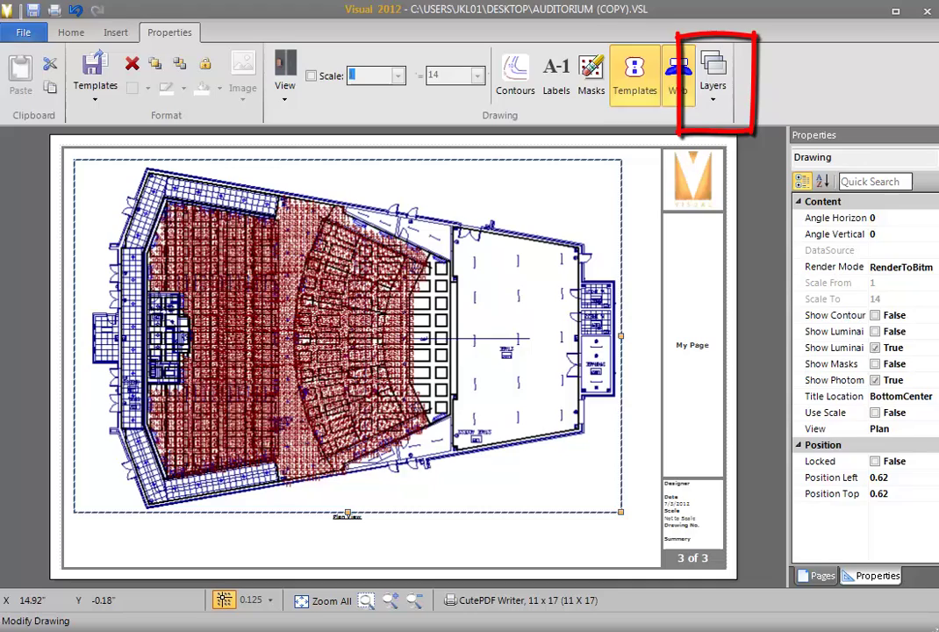
{"action": "left_click", "coordinate": [875, 380]}
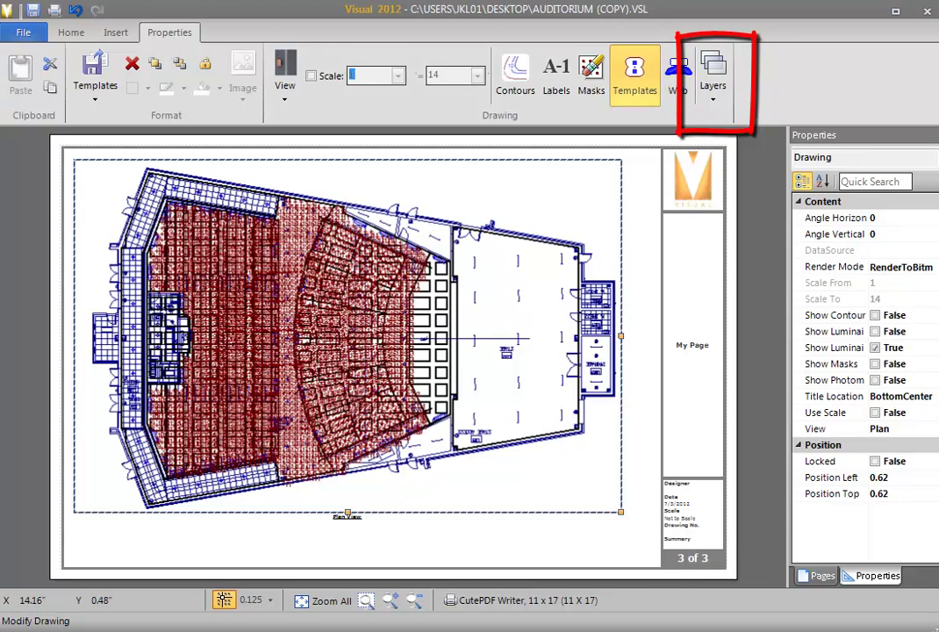
Step: Hide the Background and Calculation Zones layers, keeping Luminaires and Solids visible
{"action": "left_click", "coordinate": [713, 74]}
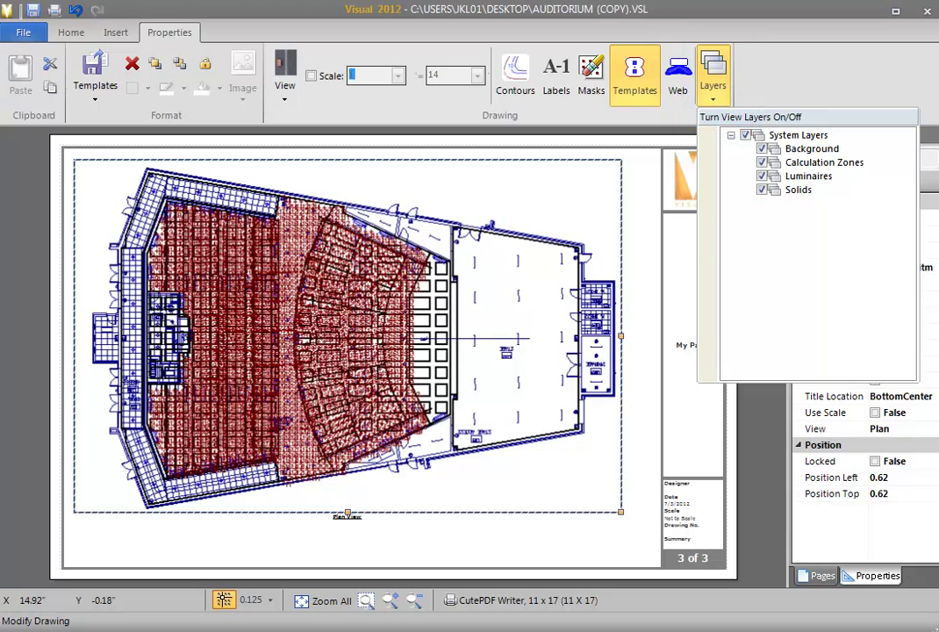
{"action": "left_click", "coordinate": [761, 148]}
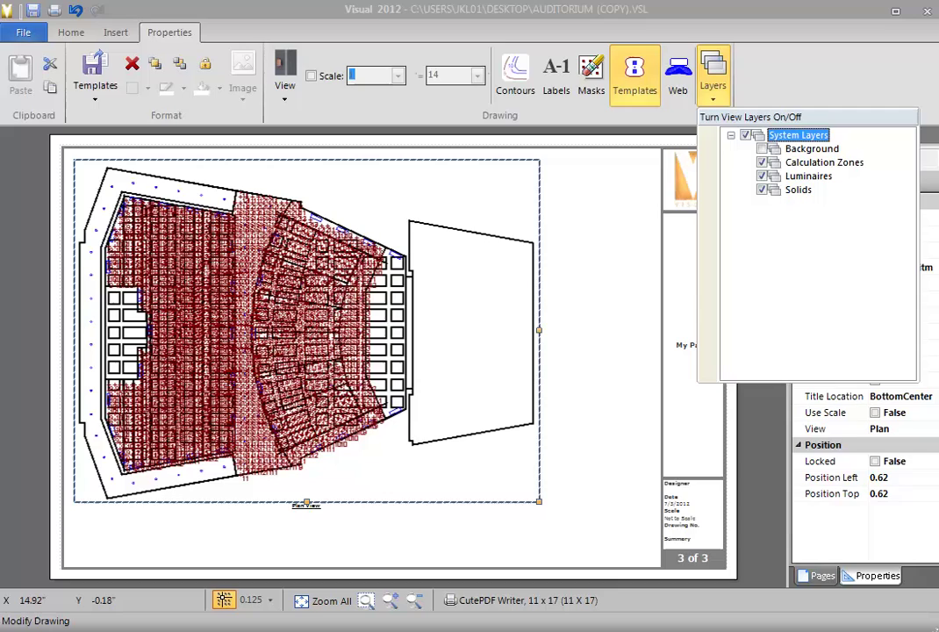
{"action": "left_click", "coordinate": [761, 163]}
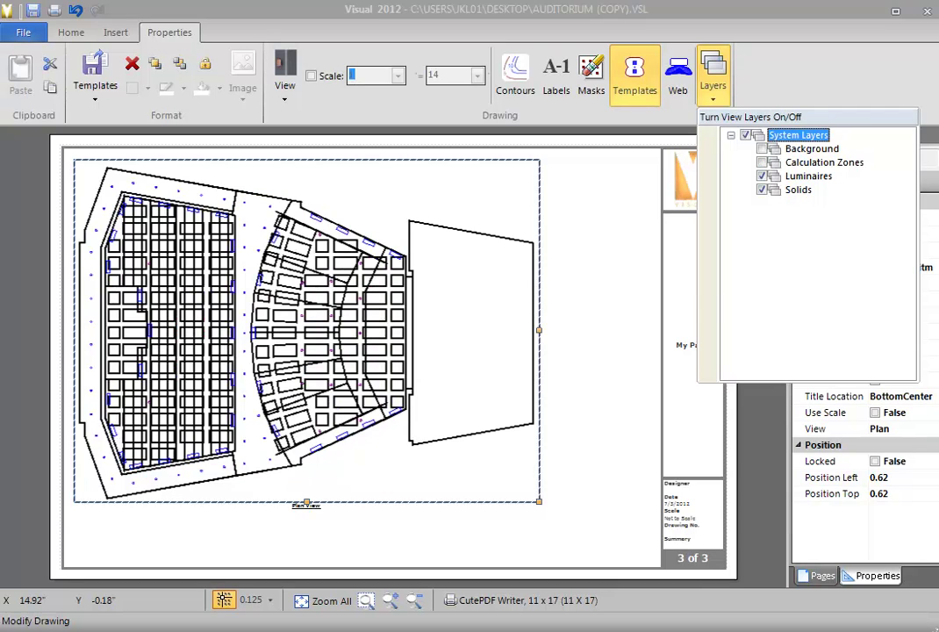
{"action": "left_click", "coordinate": [761, 176]}
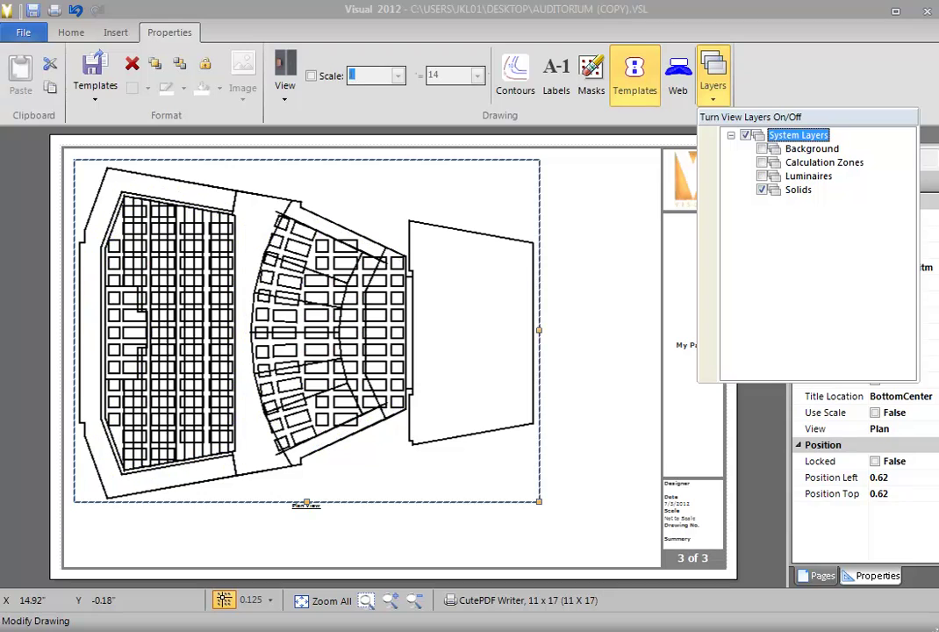
{"action": "left_click", "coordinate": [761, 162]}
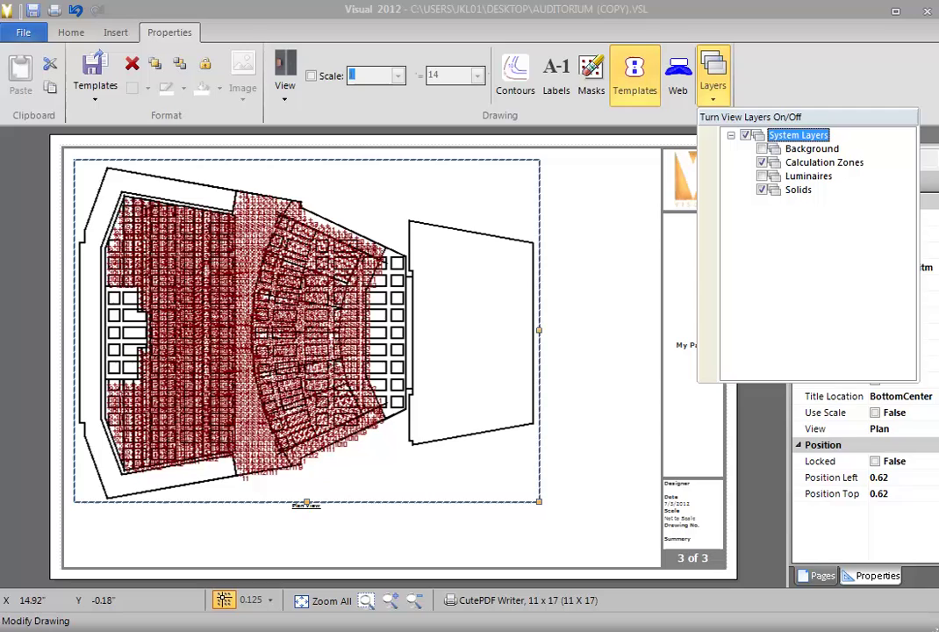
{"action": "left_click", "coordinate": [761, 162]}
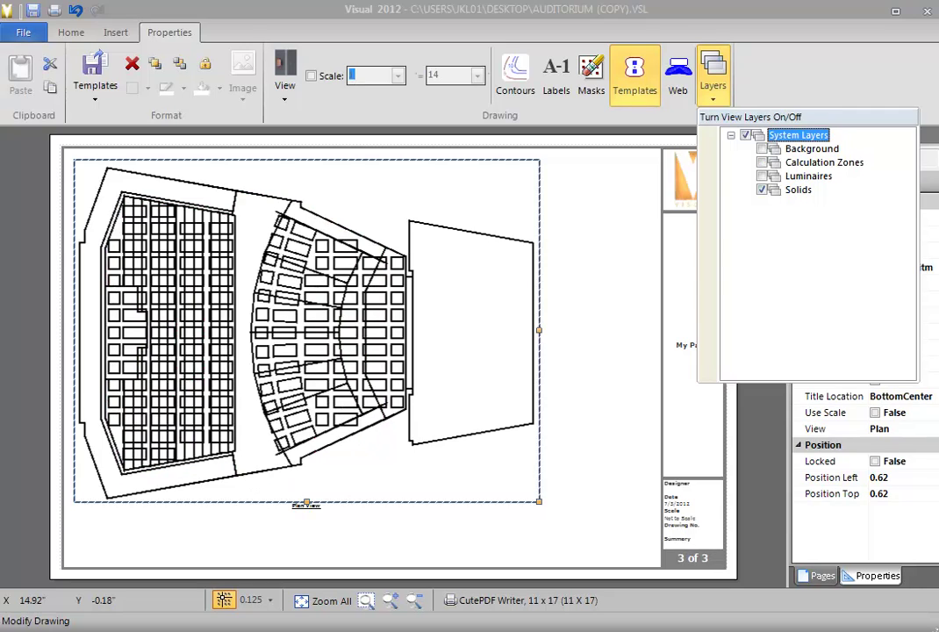
{"action": "left_click", "coordinate": [824, 163]}
{"action": "left_click", "coordinate": [760, 175]}
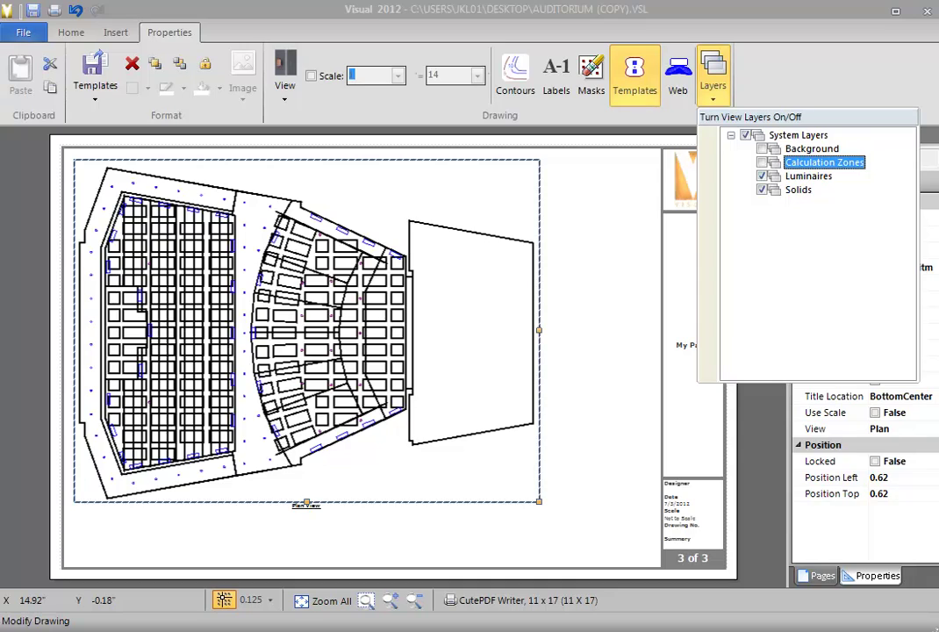
{"action": "left_click", "coordinate": [761, 176]}
{"action": "left_click", "coordinate": [761, 175]}
{"action": "key", "text": "Escape"}
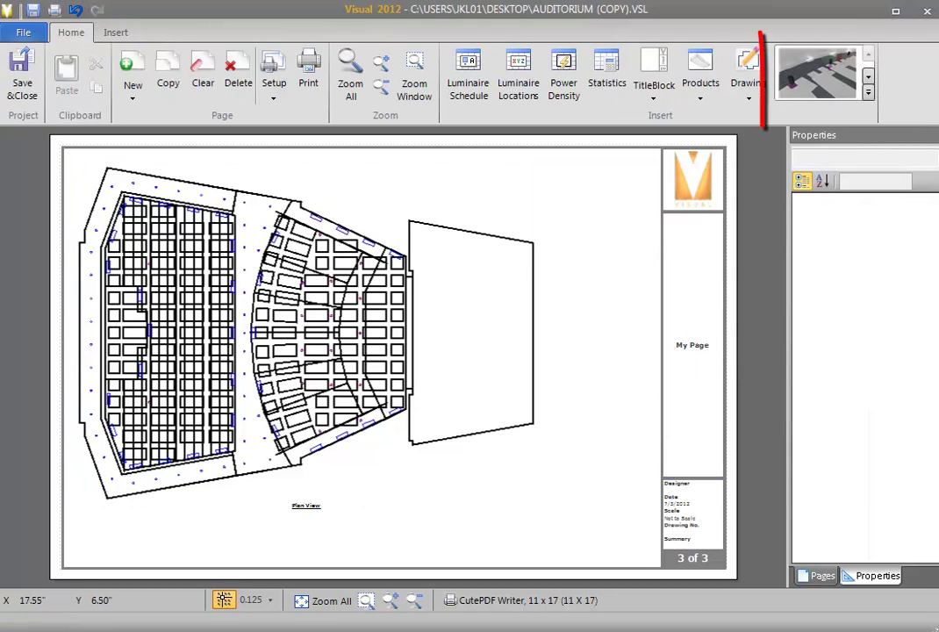
Step: Place the fourth saved 3D interior view on page 2 and enlarge it to fill most of the page
{"action": "left_click", "coordinate": [817, 576]}
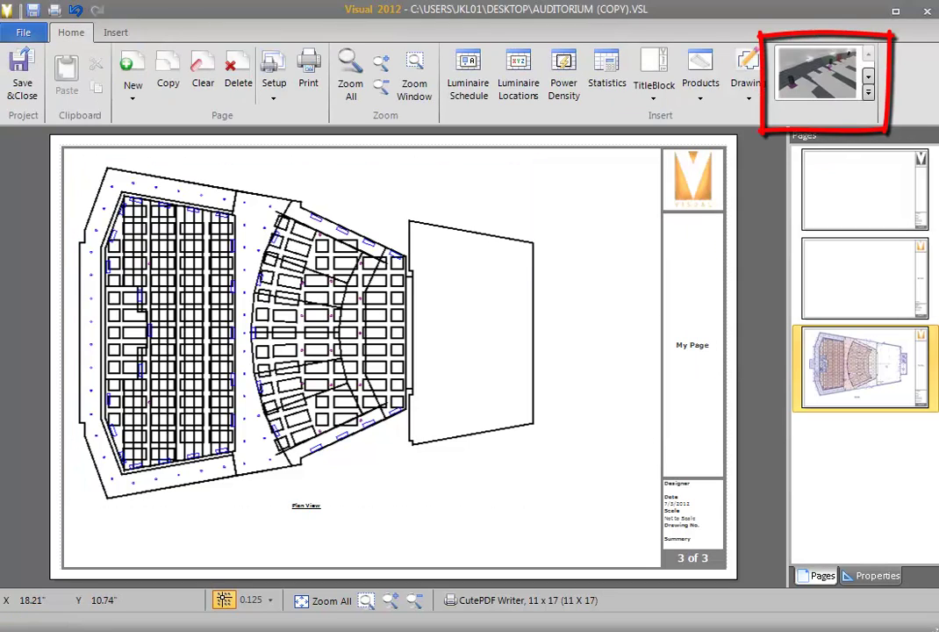
{"action": "left_click", "coordinate": [864, 290]}
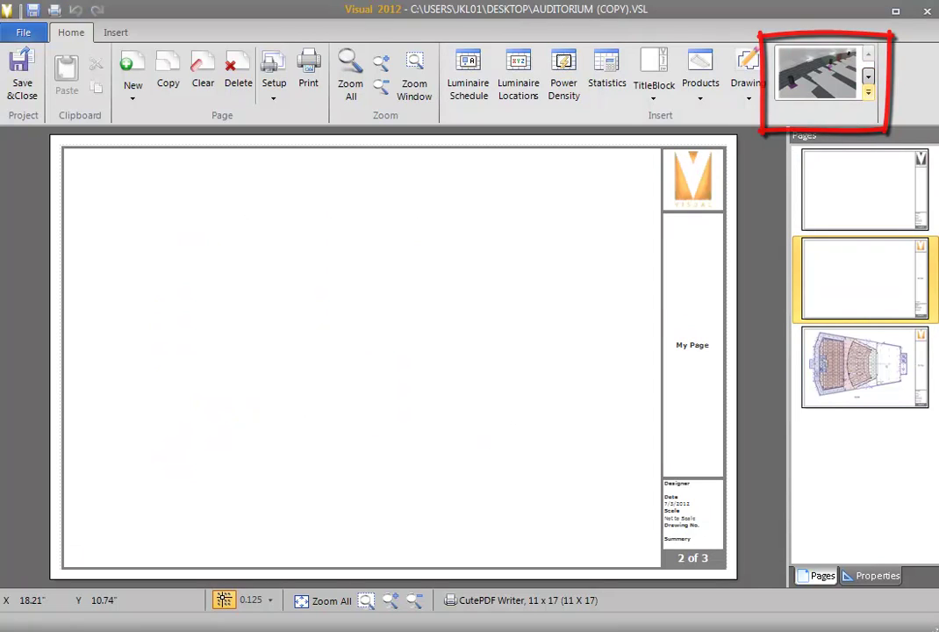
{"action": "left_click", "coordinate": [868, 92]}
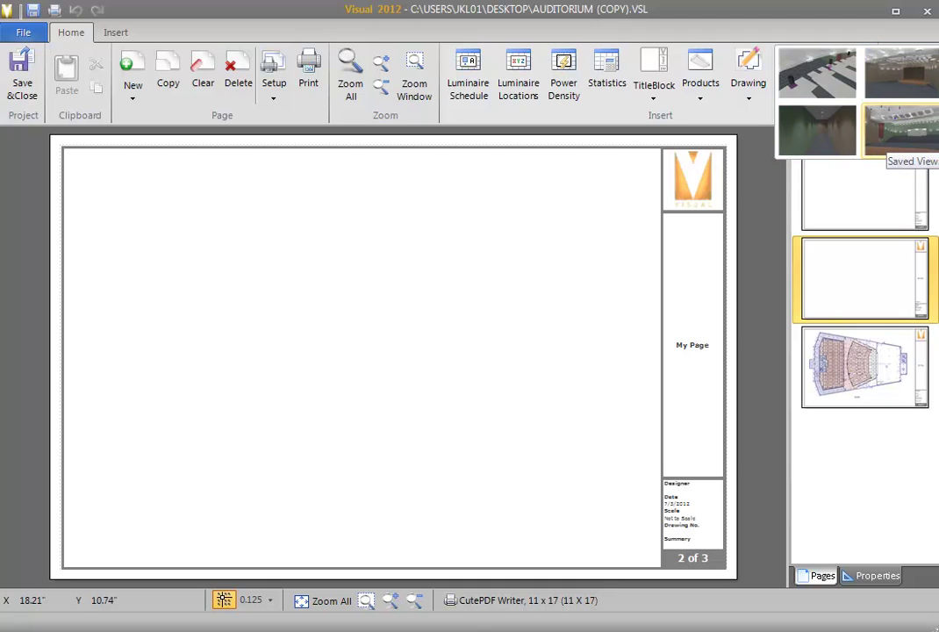
{"action": "left_click", "coordinate": [902, 130]}
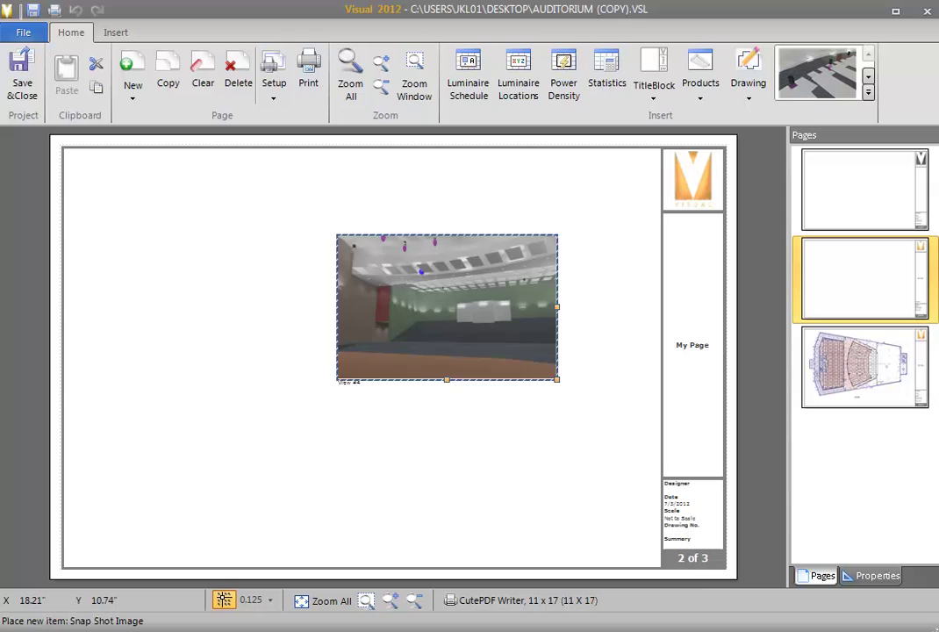
{"action": "left_click", "coordinate": [80, 170]}
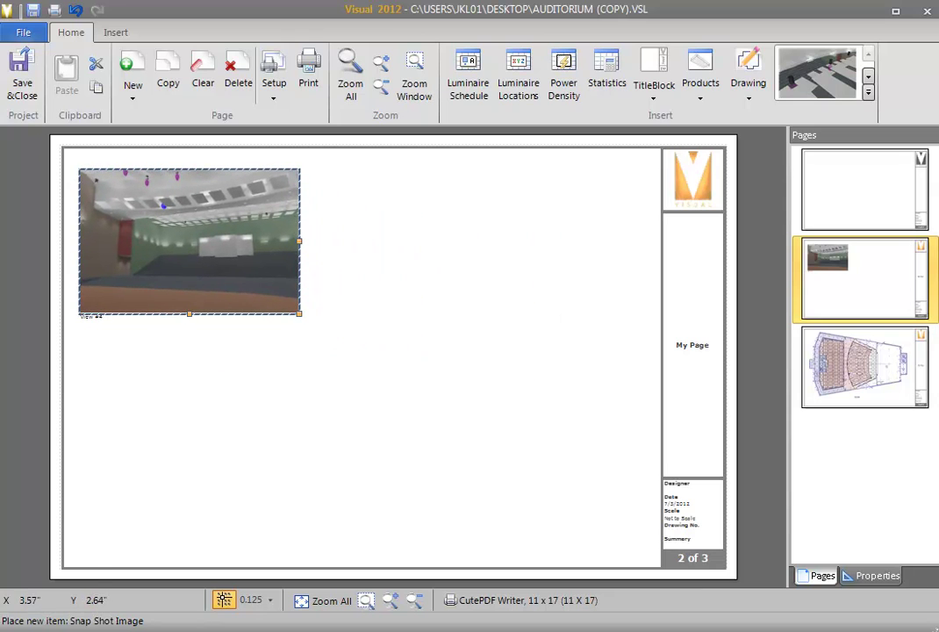
{"action": "left_click_drag", "start_coordinate": [299, 313], "coordinate": [641, 536]}
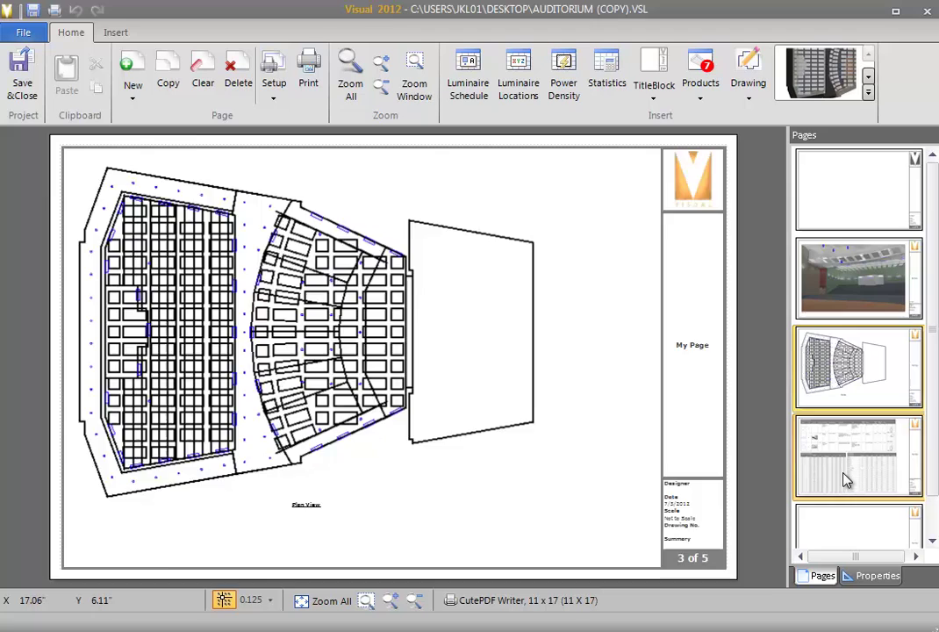
Step: Place a Luminaire Schedule at page 5's top-left and scale it to about 1.01
{"action": "left_click", "coordinate": [845, 479]}
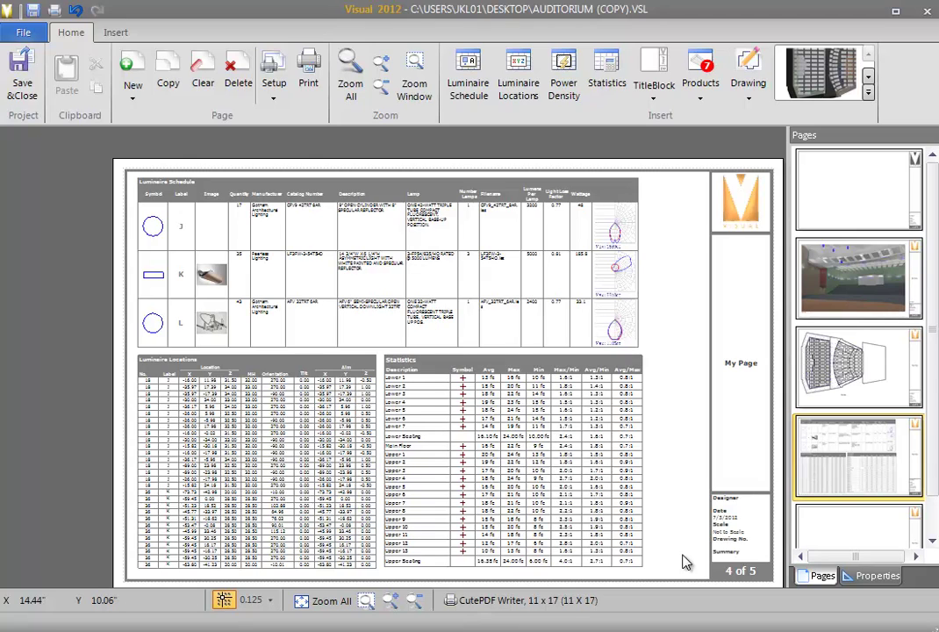
{"action": "left_click", "coordinate": [838, 524]}
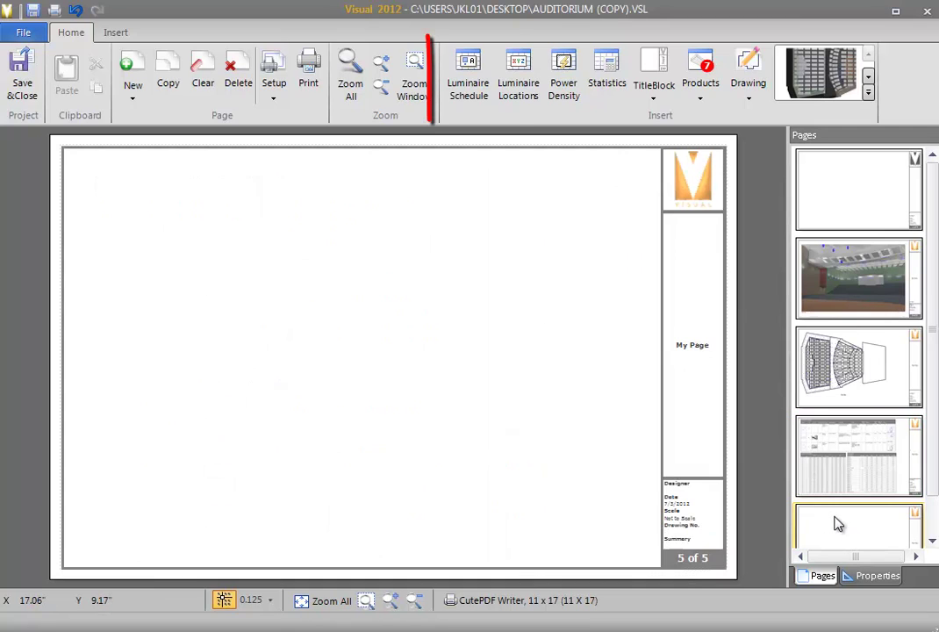
{"action": "left_click", "coordinate": [478, 98]}
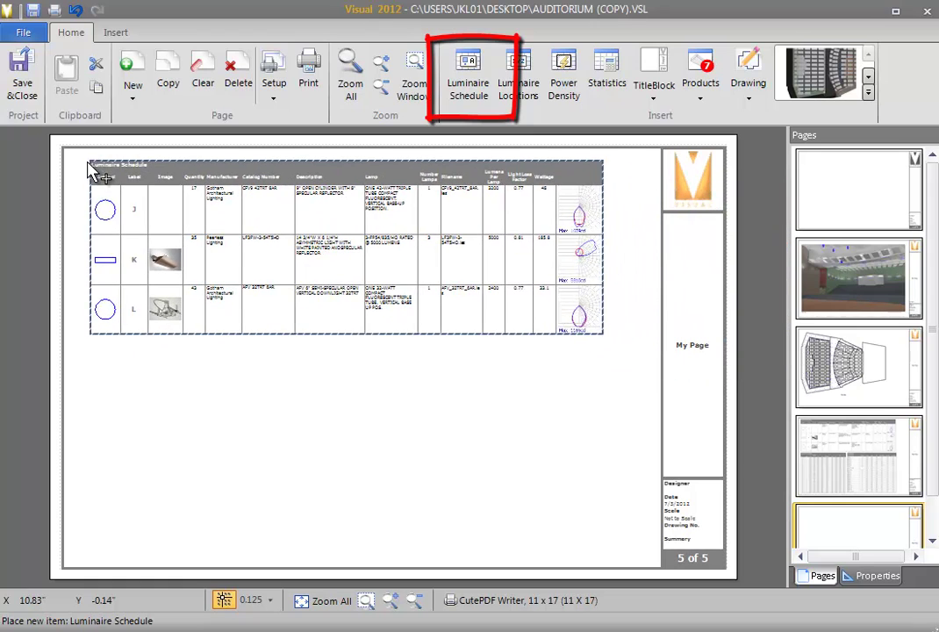
{"action": "left_click", "coordinate": [79, 163]}
{"action": "left_click", "coordinate": [356, 277]}
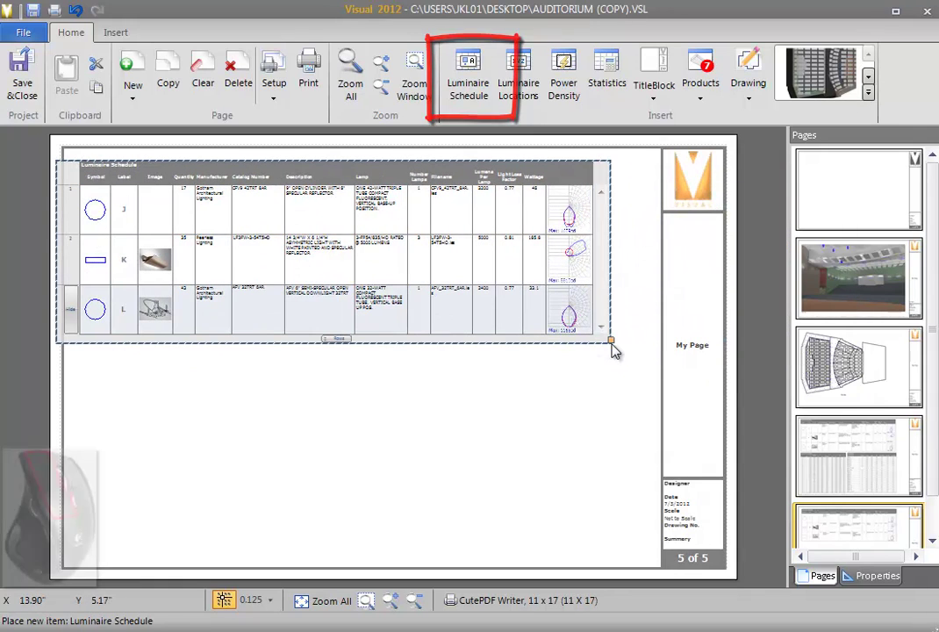
{"action": "left_click_drag", "start_coordinate": [611, 340], "coordinate": [655, 370]}
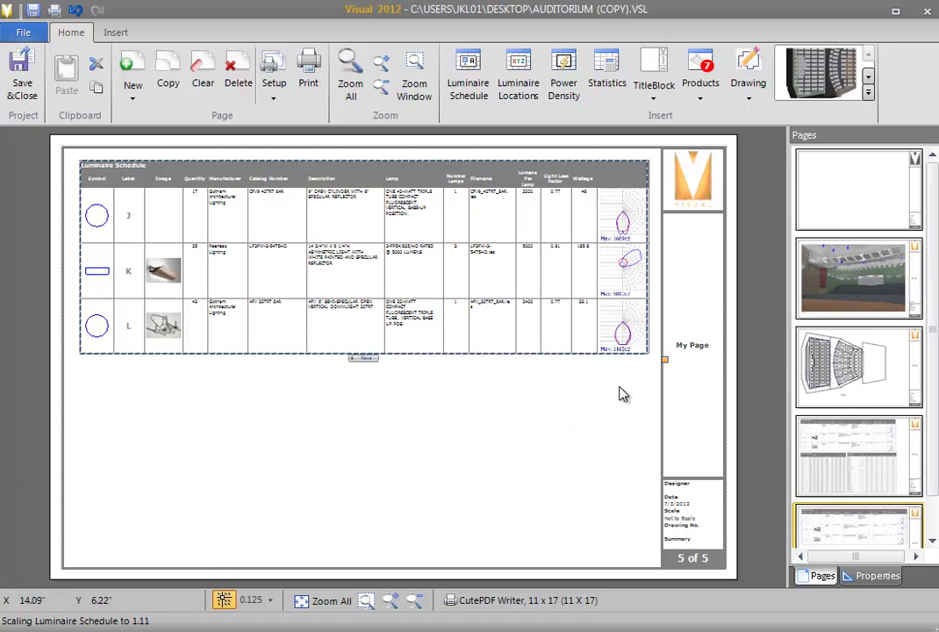
{"action": "left_click_drag", "start_coordinate": [662, 361], "coordinate": [605, 368]}
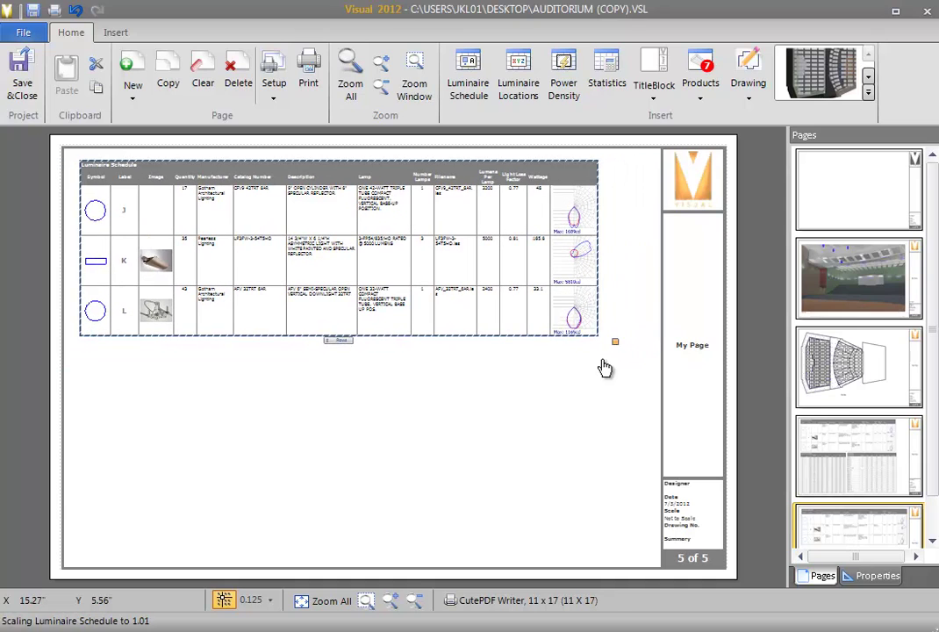
Step: Widen the schedule's Wattage column
{"action": "left_click", "coordinate": [558, 181]}
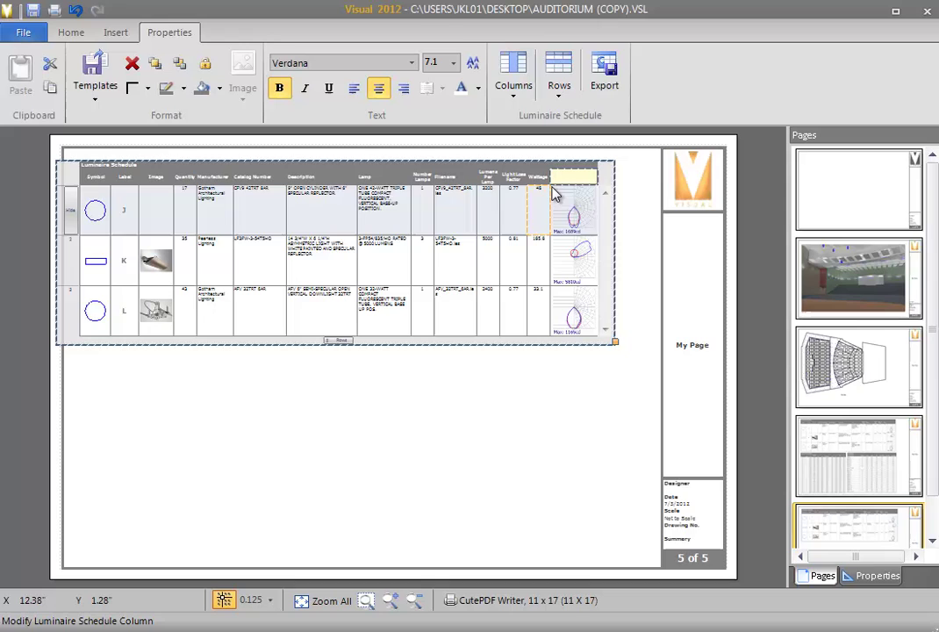
{"action": "left_click_drag", "start_coordinate": [552, 176], "coordinate": [585, 180]}
{"action": "left_click", "coordinate": [560, 369]}
Step: Collapse the schedule to one row, step through rows J to L, then expand to show all three rows
{"action": "left_click", "coordinate": [447, 329]}
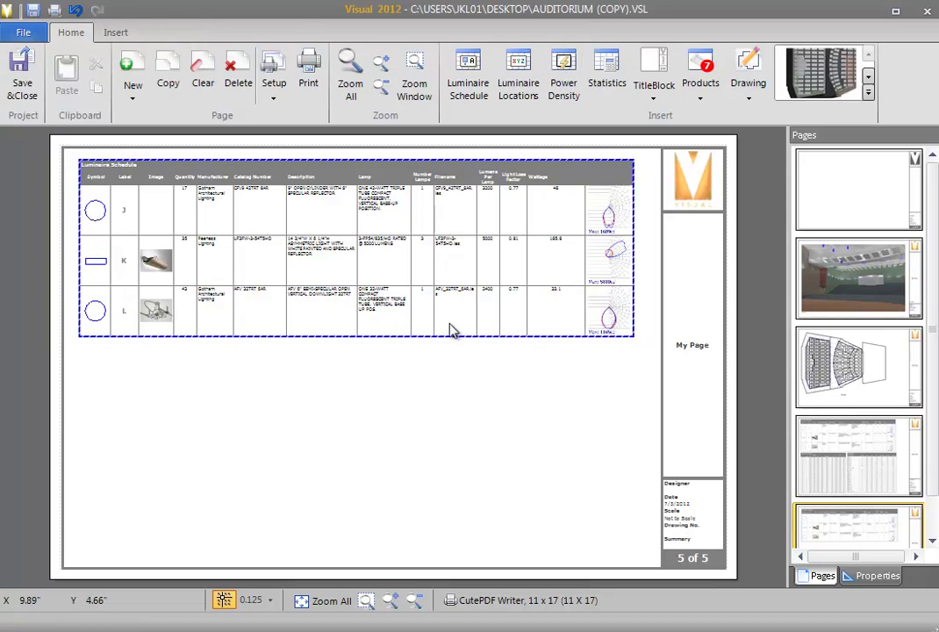
{"action": "left_click_drag", "start_coordinate": [362, 340], "coordinate": [378, 256]}
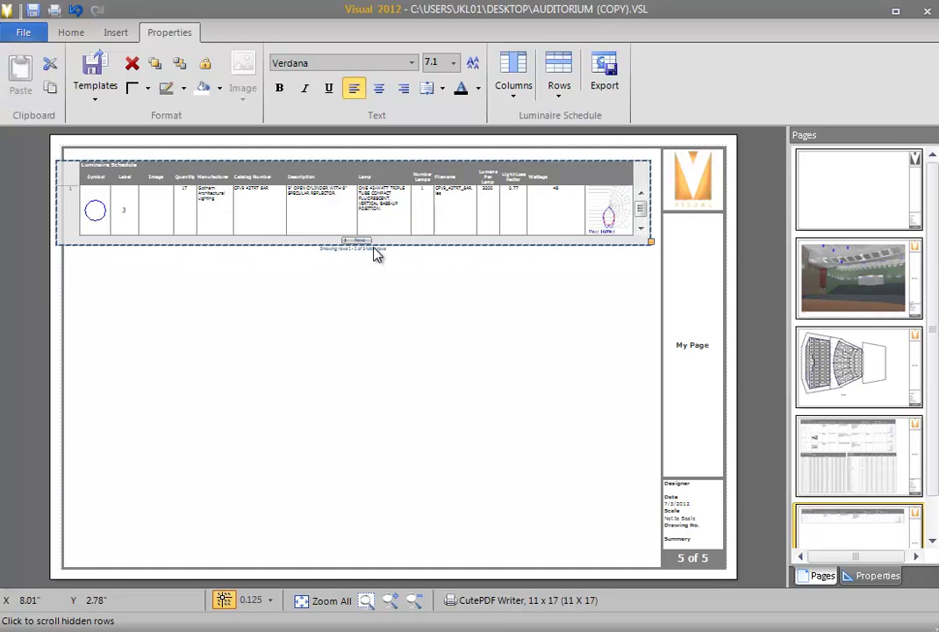
{"action": "left_click", "coordinate": [641, 230]}
{"action": "left_click", "coordinate": [641, 230]}
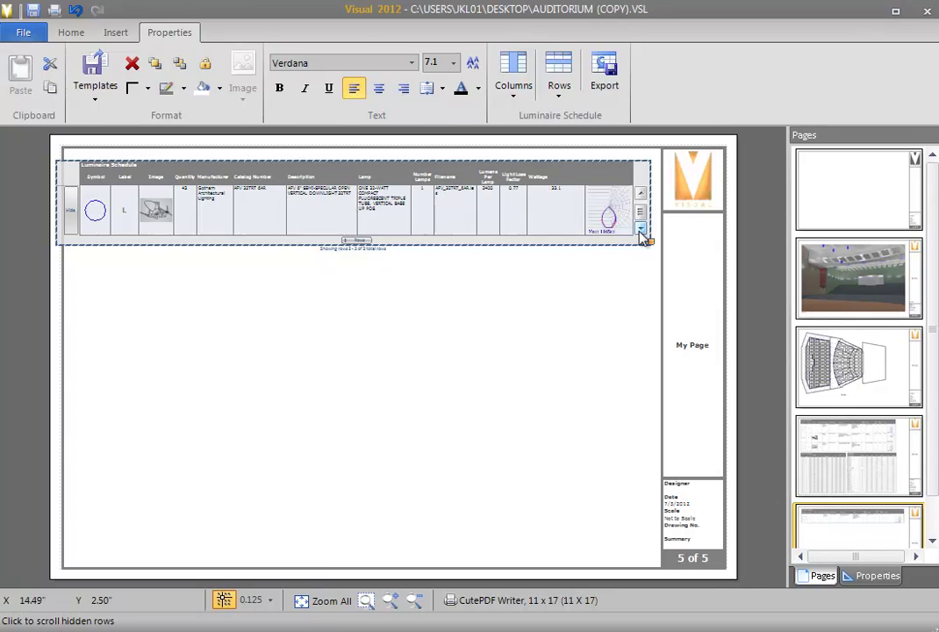
{"action": "left_click", "coordinate": [640, 197]}
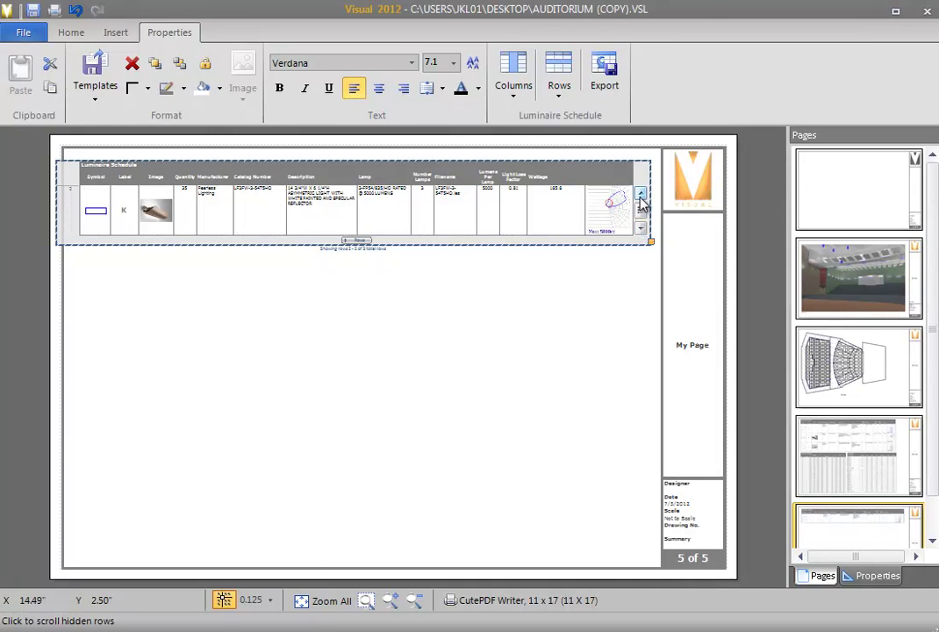
{"action": "left_click", "coordinate": [642, 196]}
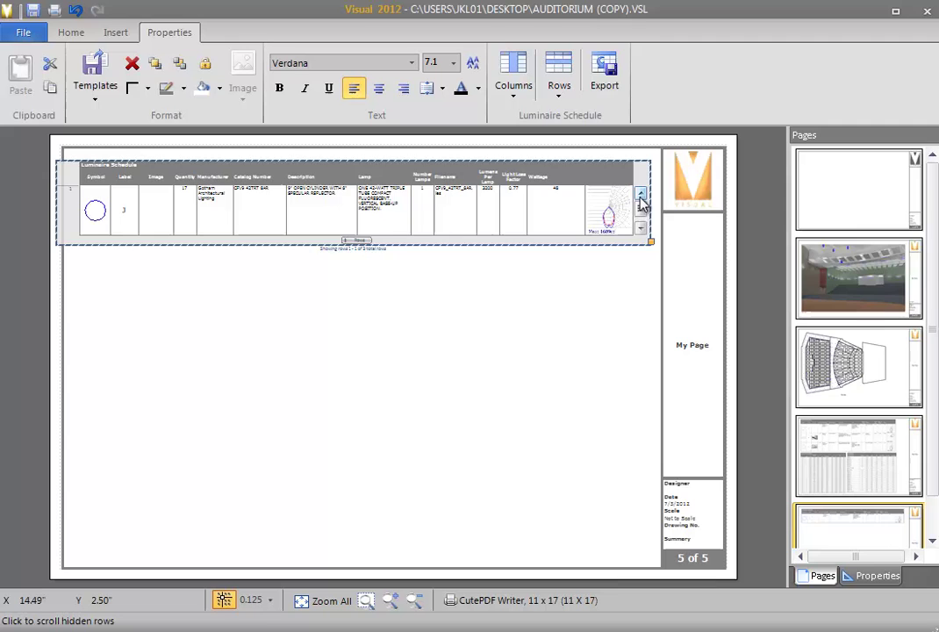
{"action": "left_click", "coordinate": [641, 229]}
{"action": "left_click", "coordinate": [642, 230]}
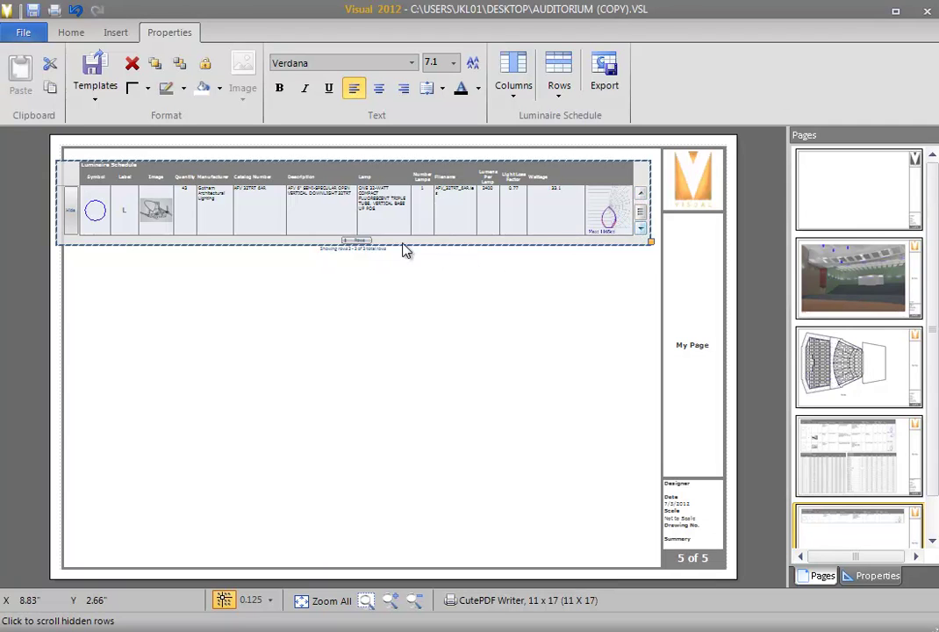
{"action": "left_click_drag", "start_coordinate": [356, 239], "coordinate": [366, 396]}
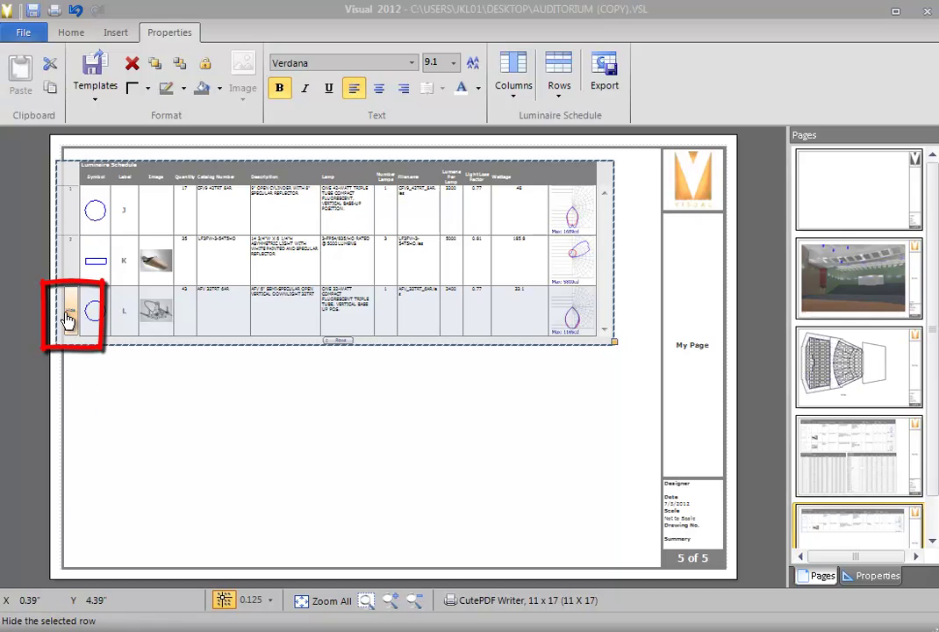
{"action": "left_click", "coordinate": [69, 313]}
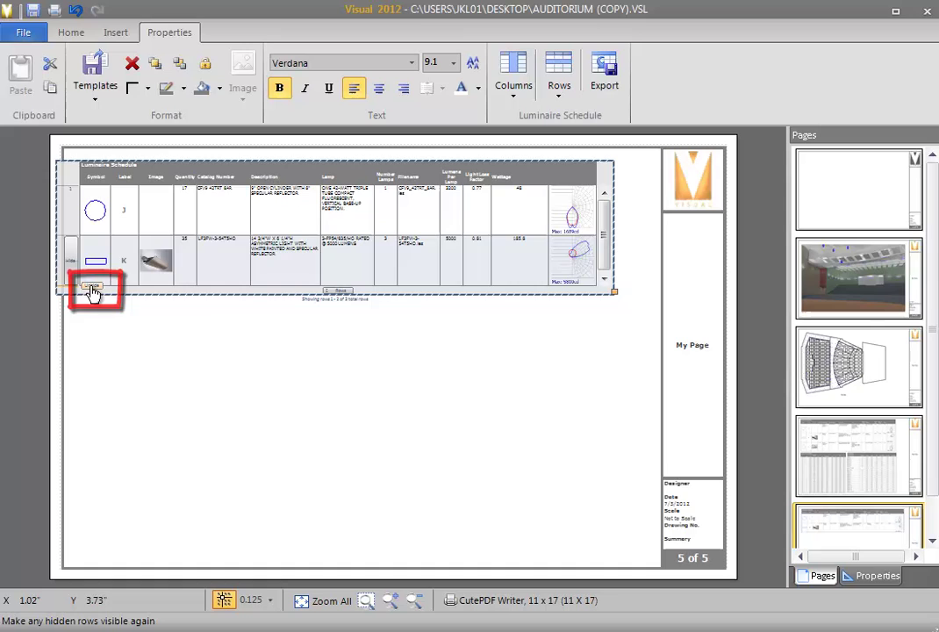
{"action": "left_click", "coordinate": [92, 290]}
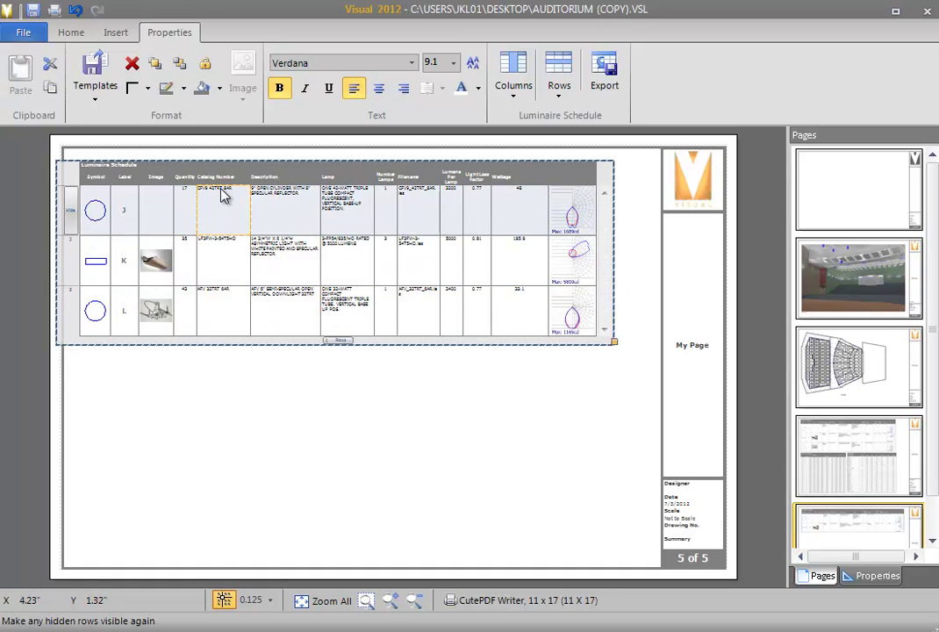
Step: Hide the schedule's Filename column
{"action": "left_click", "coordinate": [507, 93]}
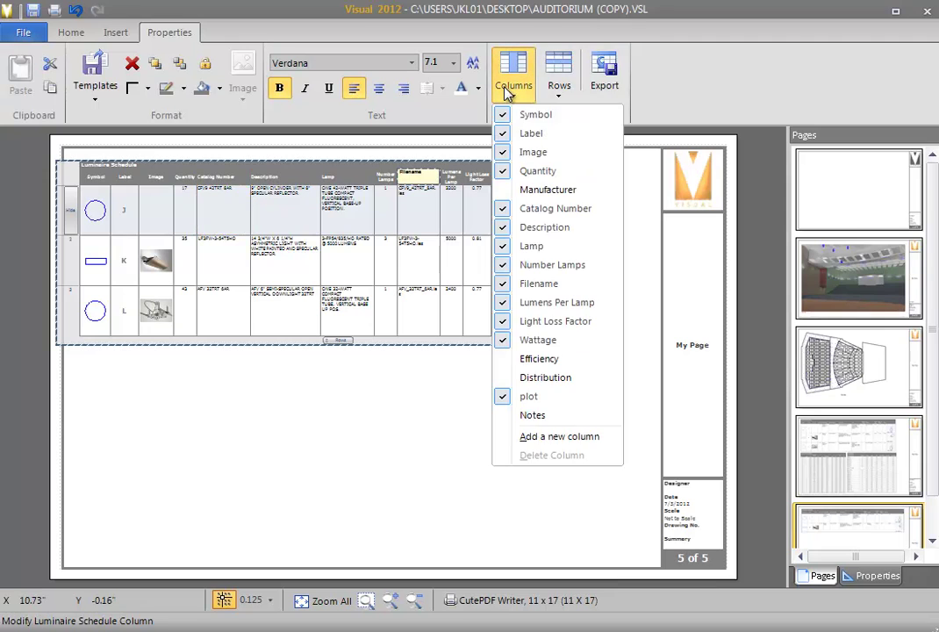
{"action": "left_click", "coordinate": [508, 93]}
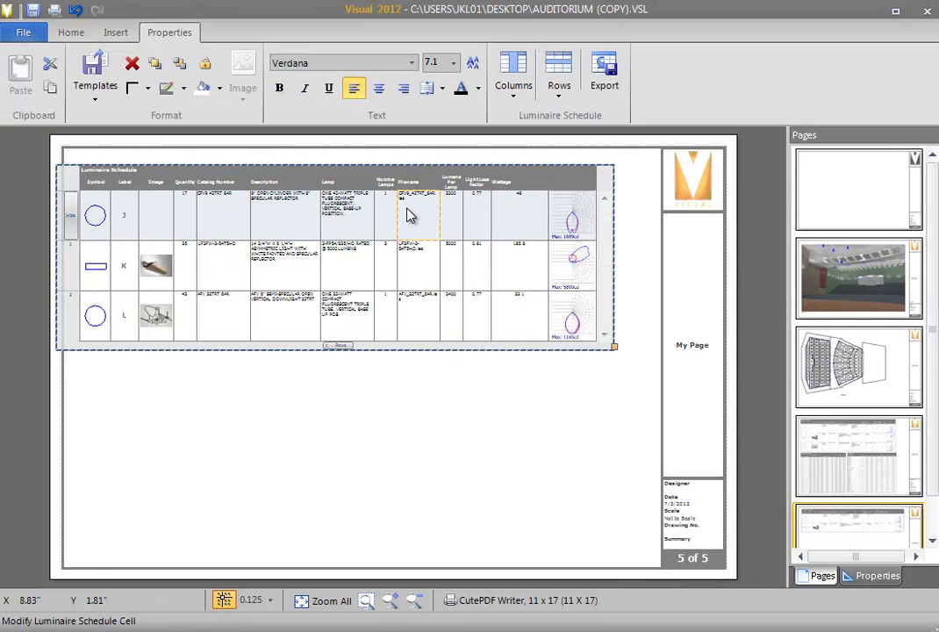
{"action": "right_click", "coordinate": [421, 187]}
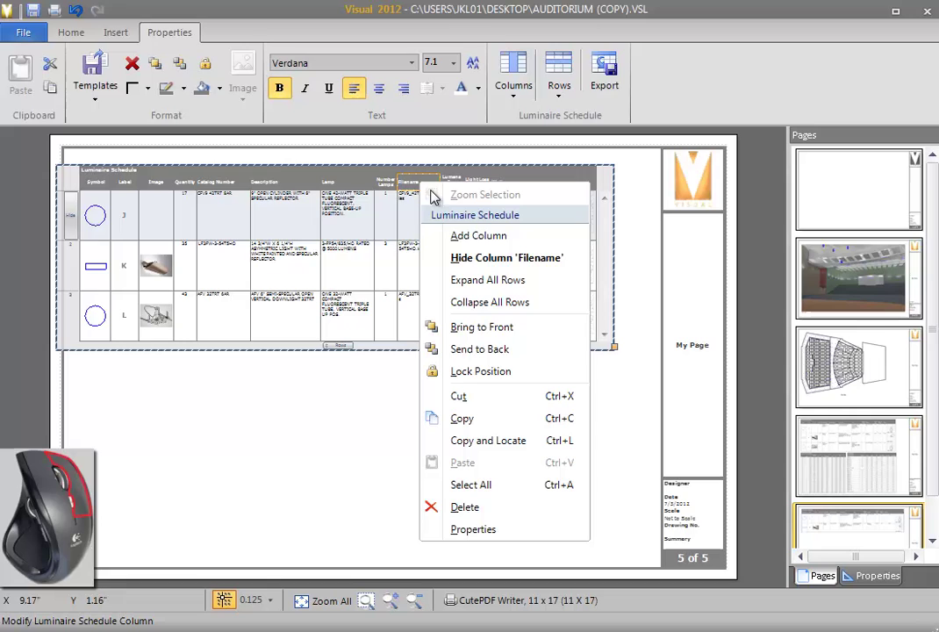
{"action": "left_click", "coordinate": [471, 257]}
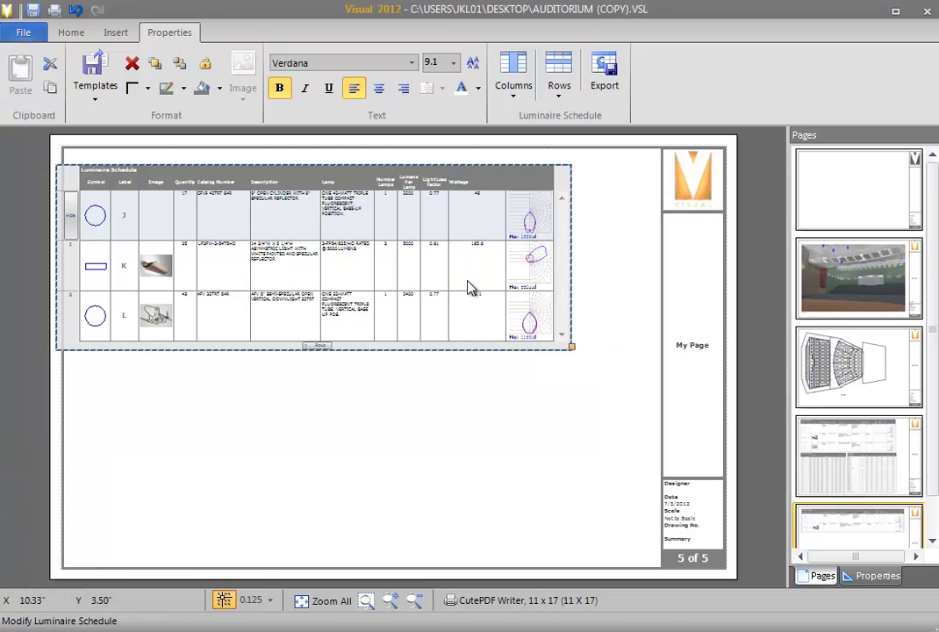
{"action": "left_click", "coordinate": [448, 383]}
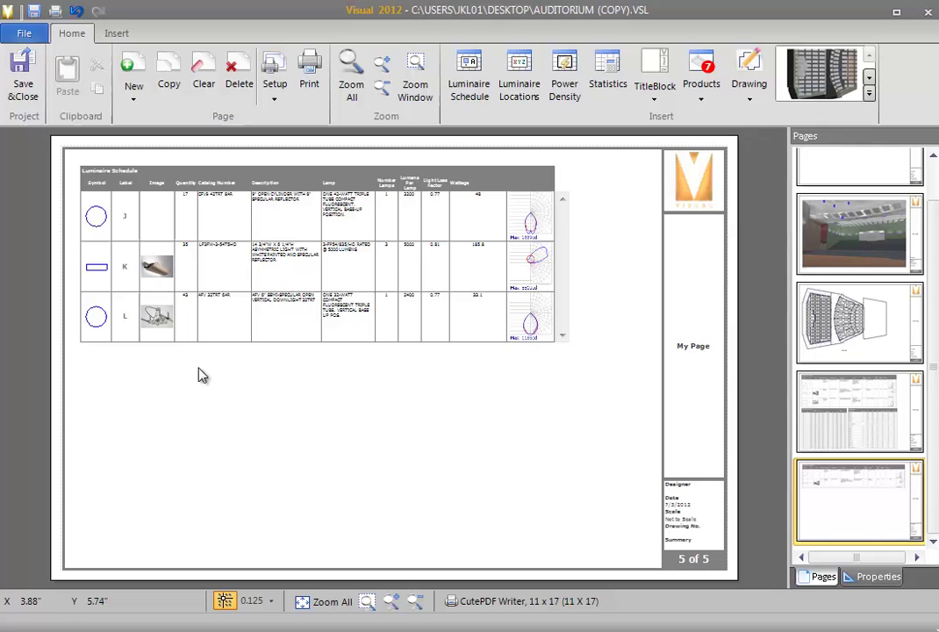
Step: Place the AFV_32TRT_6AR product photo below the schedule on page 5
{"action": "left_click", "coordinate": [149, 318]}
{"action": "scroll", "coordinate": [149, 317], "scroll_direction": "up", "scroll_amount": 3}
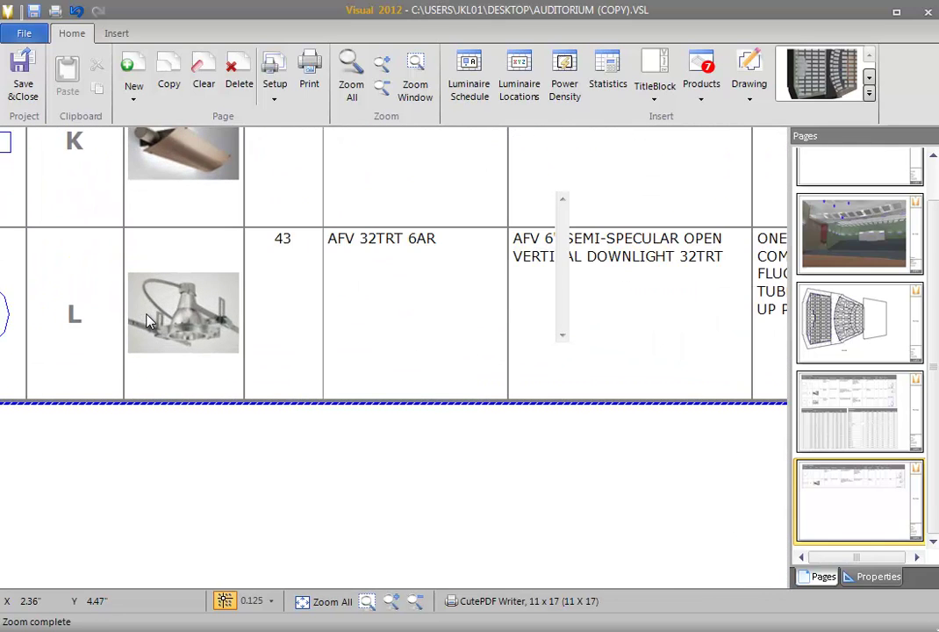
{"action": "scroll", "coordinate": [149, 317], "scroll_direction": "down", "scroll_amount": 5}
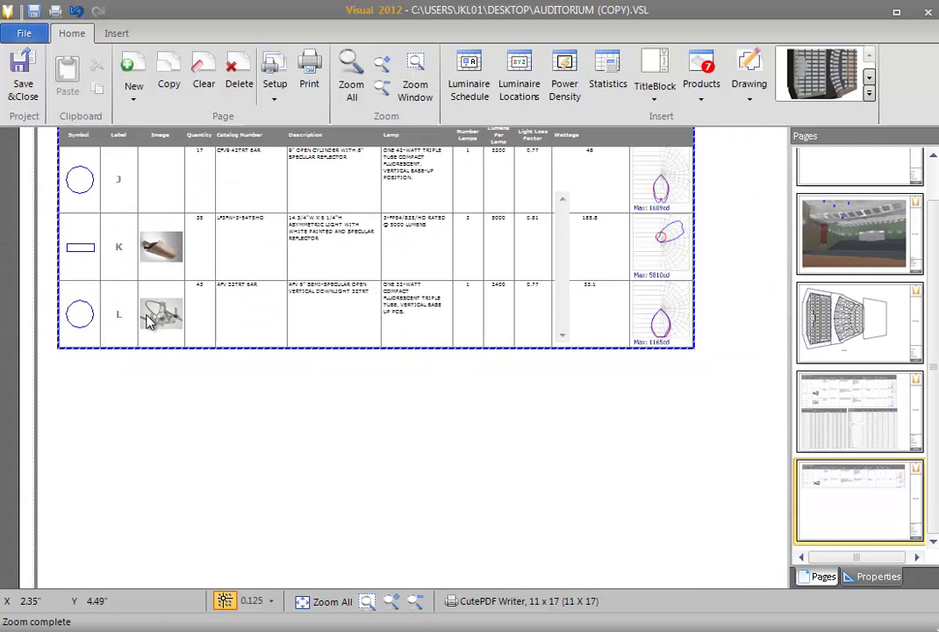
{"action": "left_click_drag", "start_coordinate": [408, 400], "coordinate": [343, 411]}
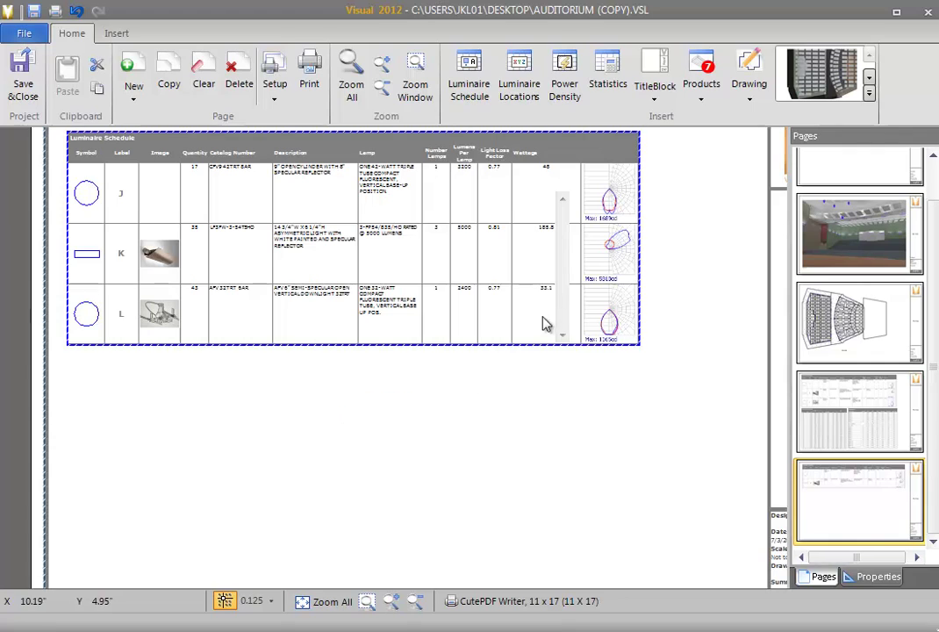
{"action": "left_click", "coordinate": [699, 86]}
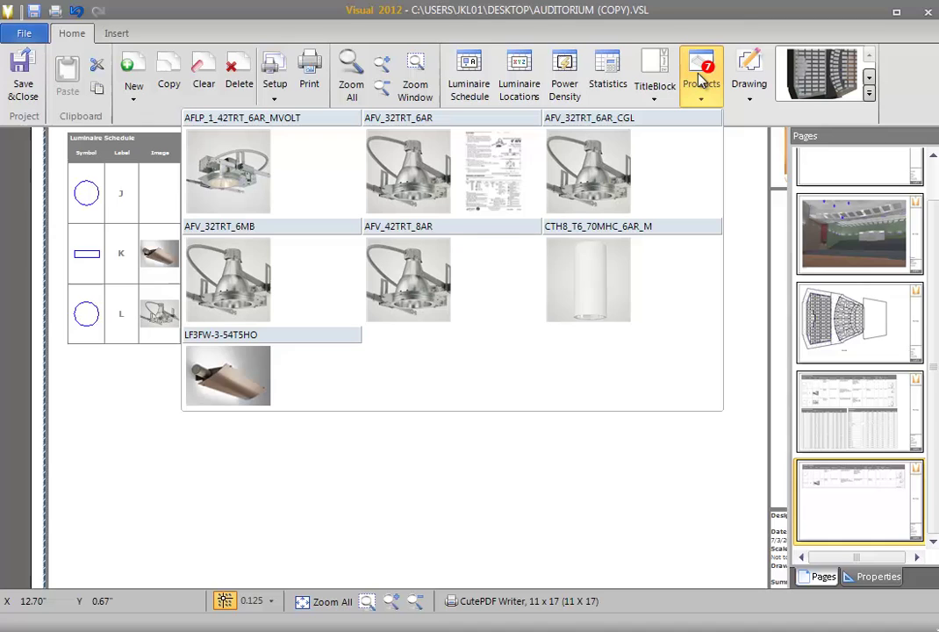
{"action": "left_click", "coordinate": [425, 181]}
{"action": "left_click", "coordinate": [72, 365]}
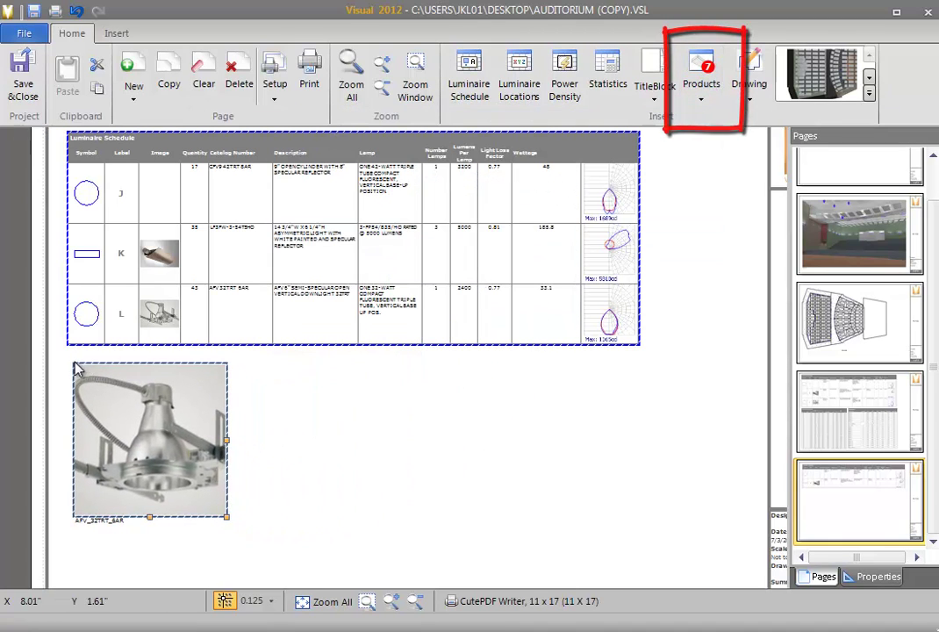
Step: Import page 1 of the AFV_32TRT_6AR spec sheet PDF and shrink it to about 22%
{"action": "left_click", "coordinate": [707, 78]}
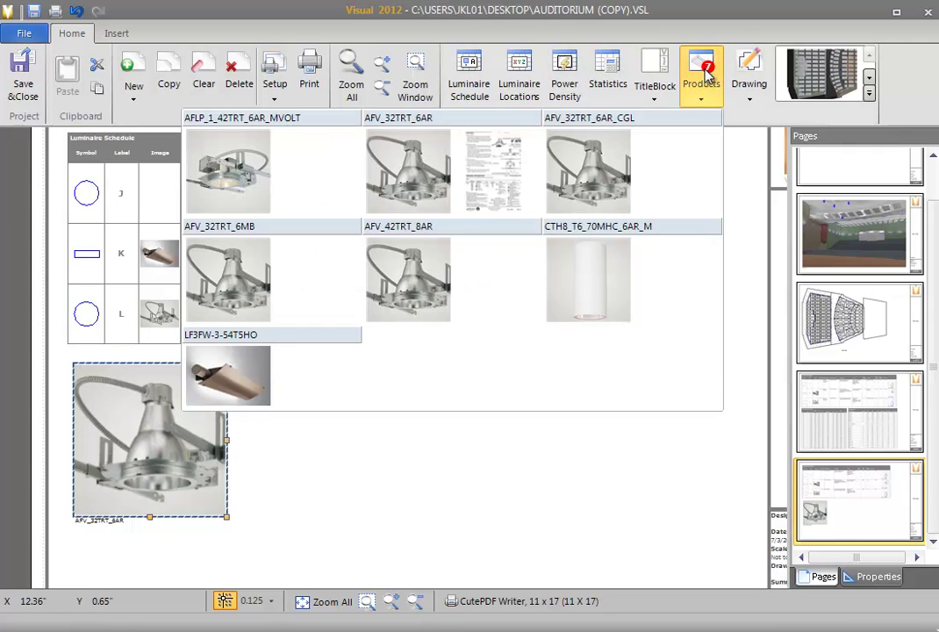
{"action": "left_click", "coordinate": [479, 189]}
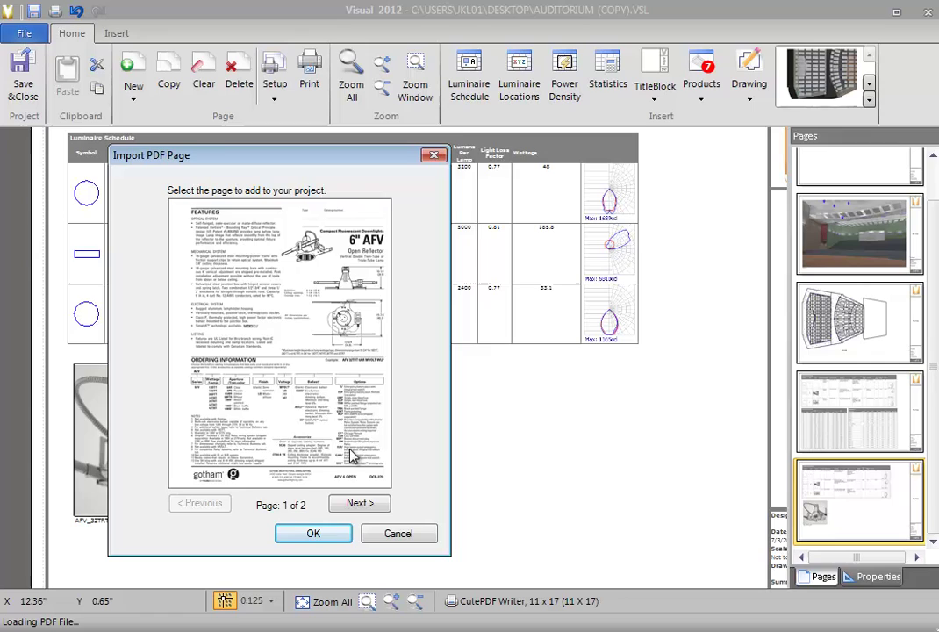
{"action": "left_click", "coordinate": [360, 503]}
{"action": "left_click", "coordinate": [218, 511]}
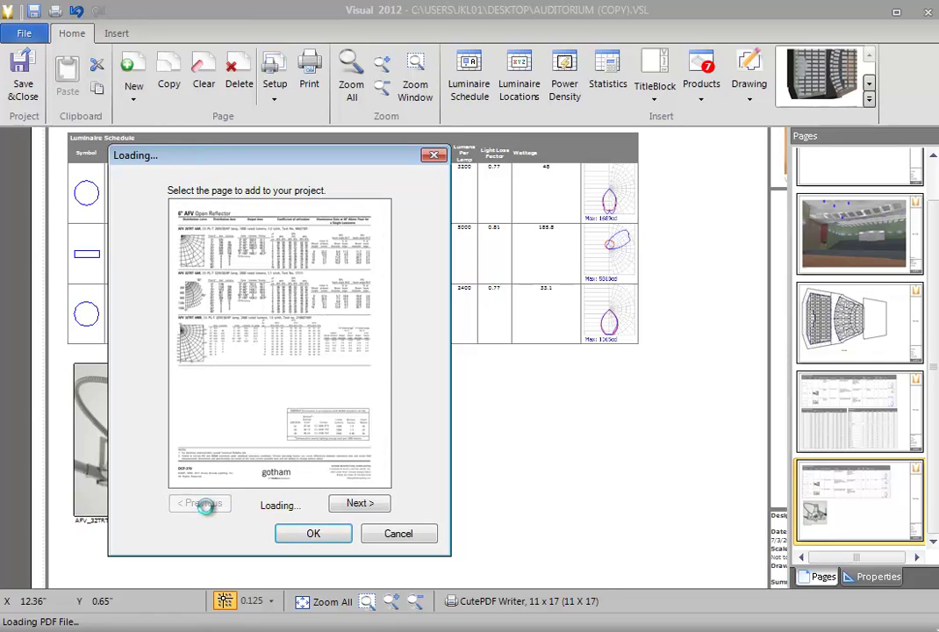
{"action": "left_click", "coordinate": [301, 537]}
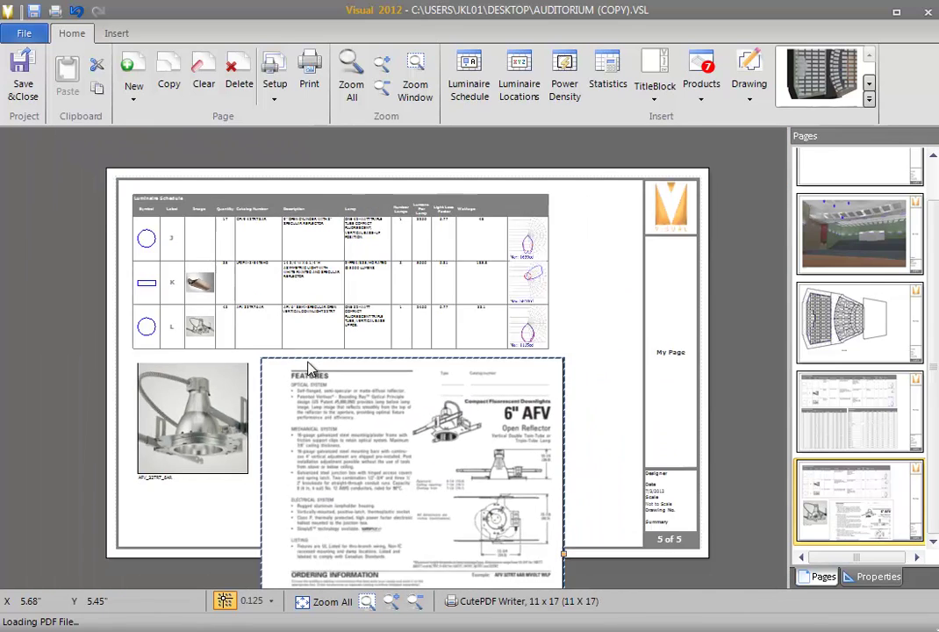
{"action": "scroll", "coordinate": [290, 377], "scroll_direction": "down", "scroll_amount": 3}
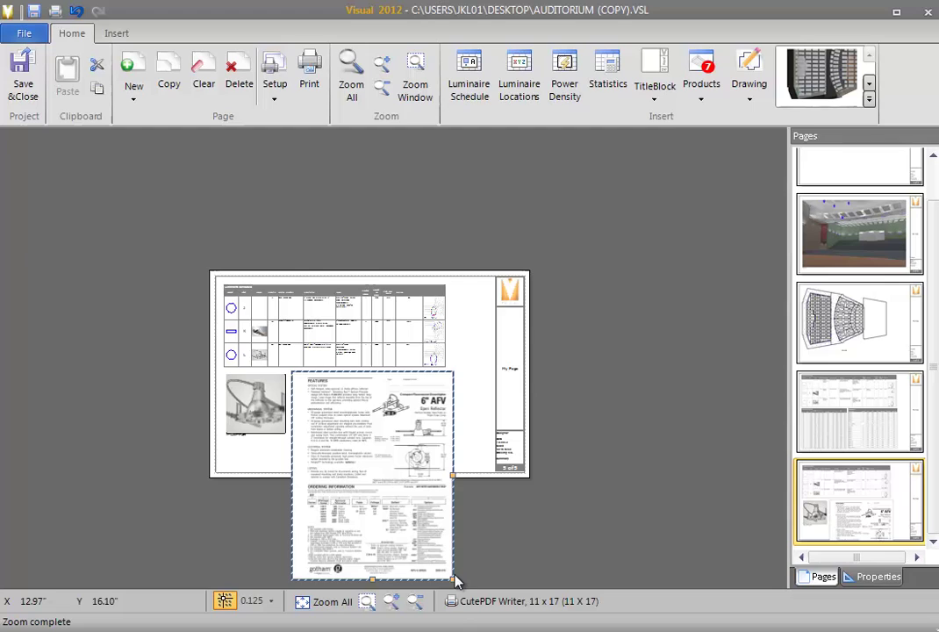
{"action": "left_click_drag", "start_coordinate": [453, 576], "coordinate": [390, 502]}
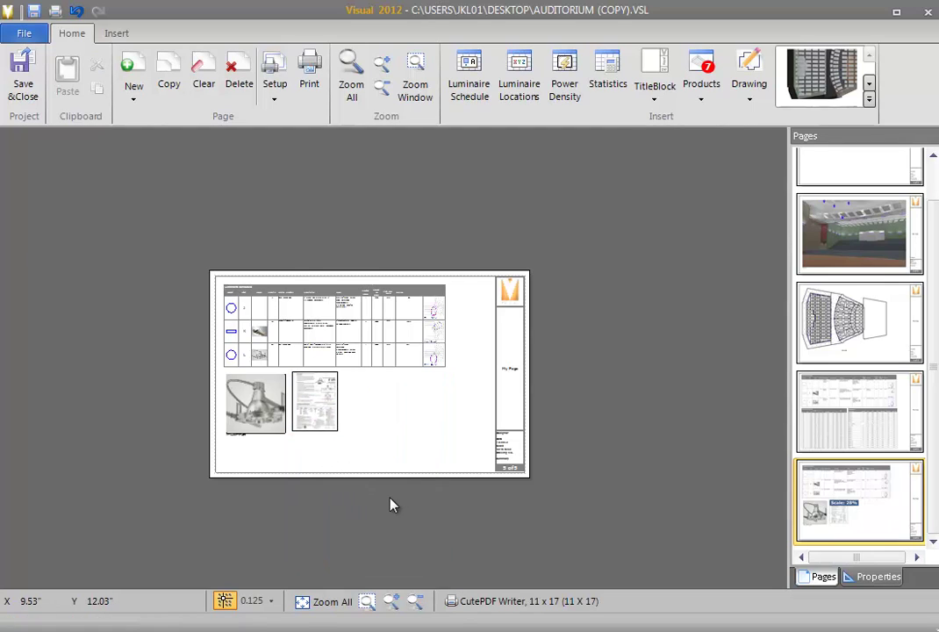
Step: Insert the logo_text_256.png image just right of the PDF page on page 5
{"action": "left_click", "coordinate": [331, 423]}
{"action": "scroll", "coordinate": [329, 425], "scroll_direction": "up", "scroll_amount": 3}
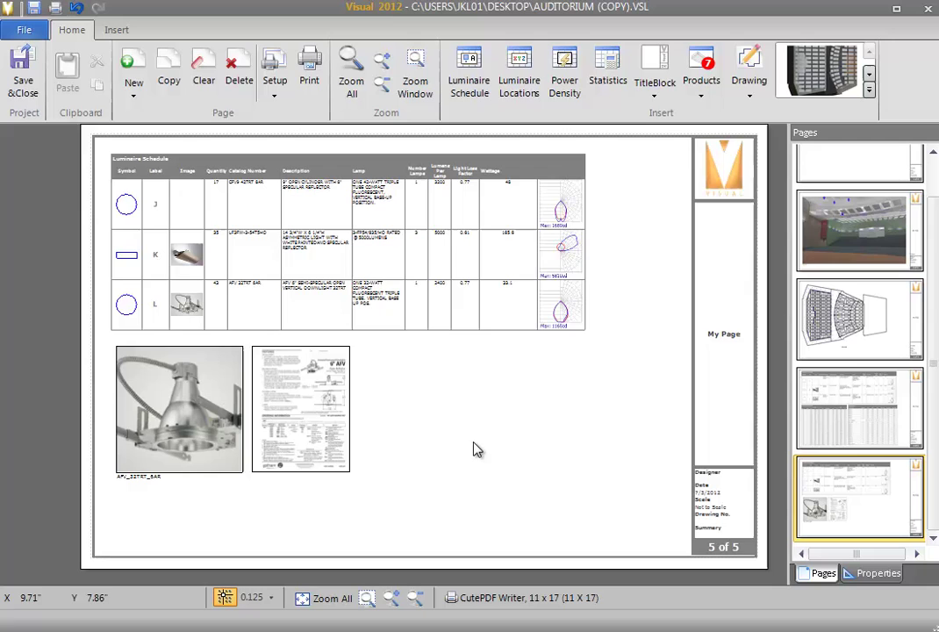
{"action": "left_click", "coordinate": [117, 29]}
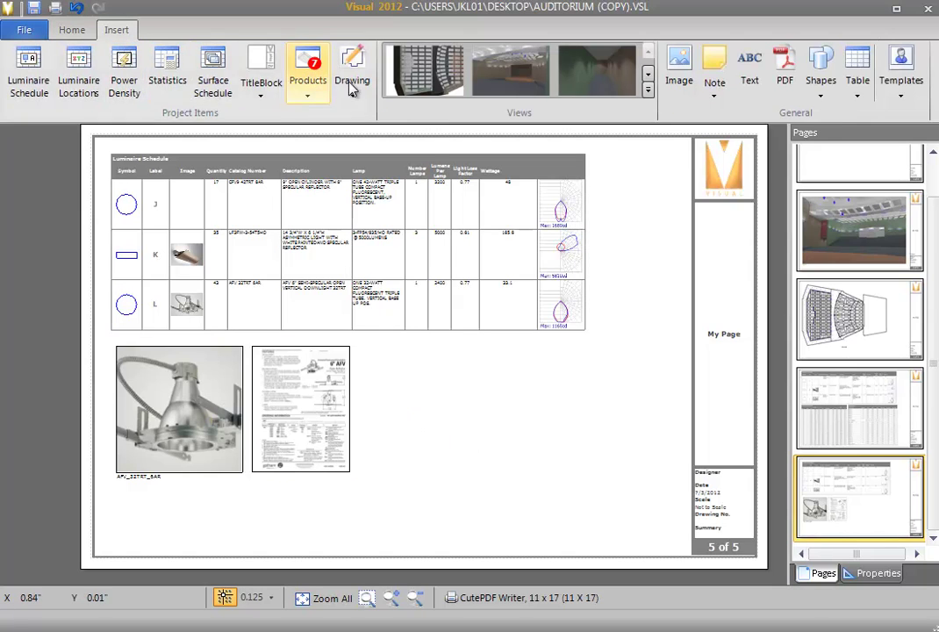
{"action": "left_click", "coordinate": [664, 79]}
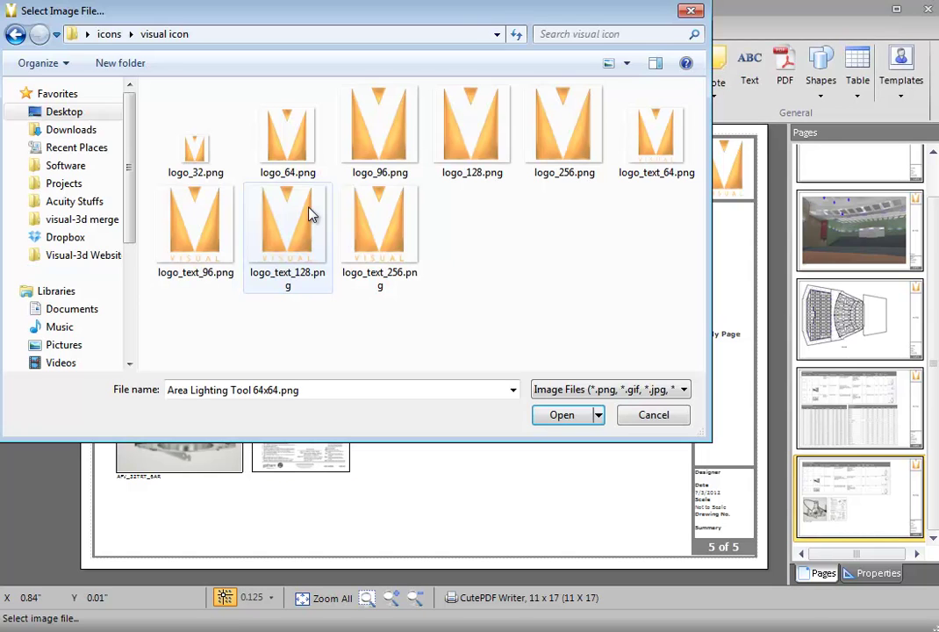
{"action": "left_click", "coordinate": [375, 226]}
{"action": "left_click", "coordinate": [541, 415]}
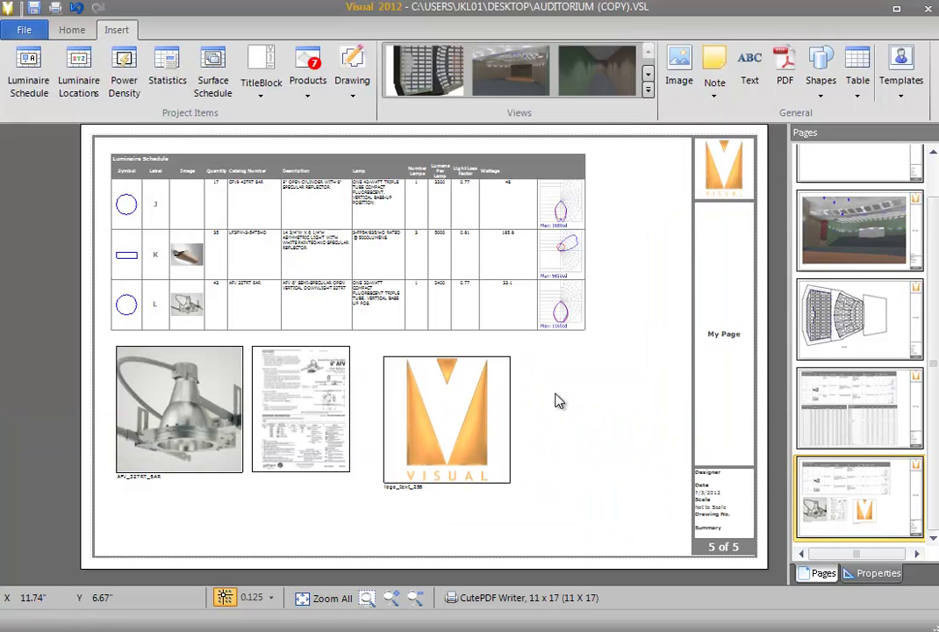
{"action": "mouse_move", "coordinate": [459, 412]}
{"action": "left_mouse_down"}
{"action": "mouse_move", "coordinate": [413, 398]}
{"action": "mouse_move", "coordinate": [449, 402]}
{"action": "left_mouse_up"}
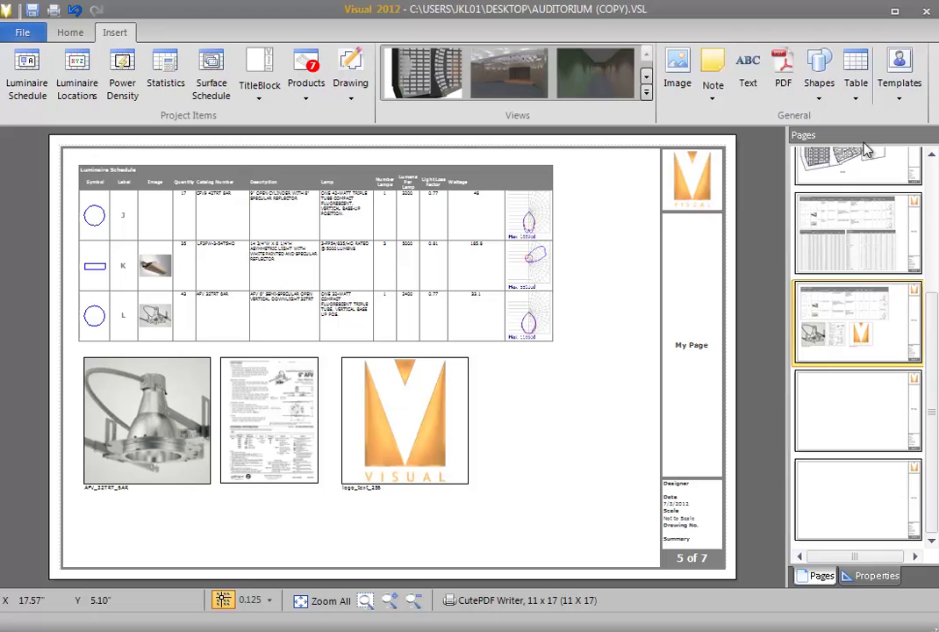
Step: Save the logo image as a user template named 'logo'
{"action": "left_click", "coordinate": [459, 421]}
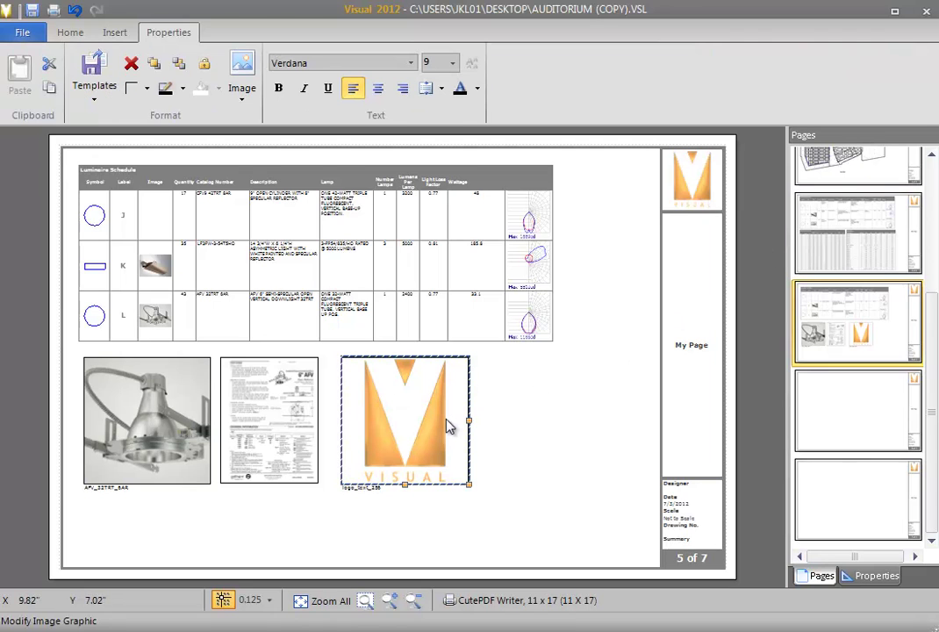
{"action": "left_click", "coordinate": [84, 97]}
{"action": "left_click", "coordinate": [123, 139]}
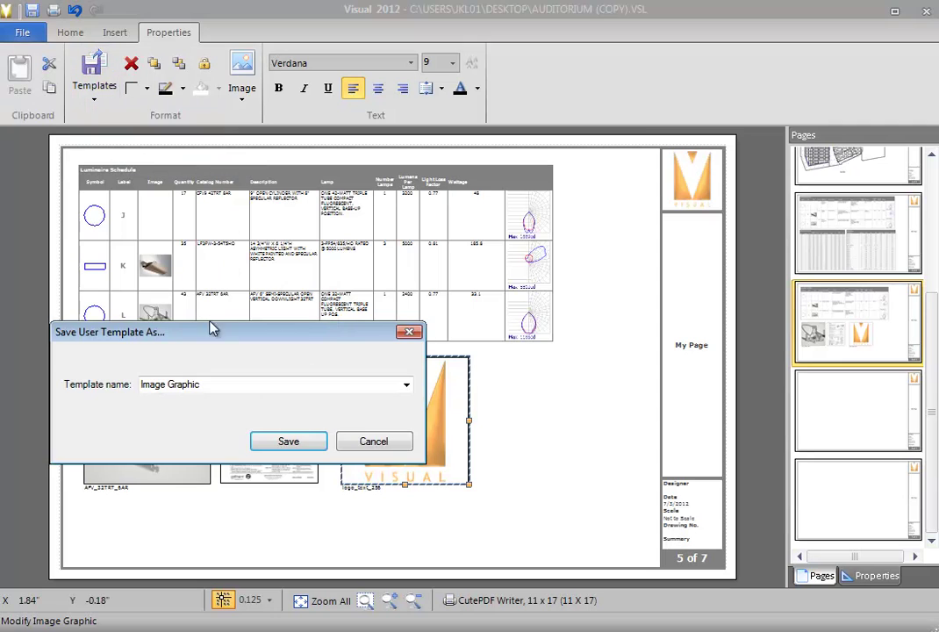
{"action": "left_click_drag", "start_coordinate": [210, 389], "coordinate": [94, 395]}
{"action": "type", "text": "logo"}
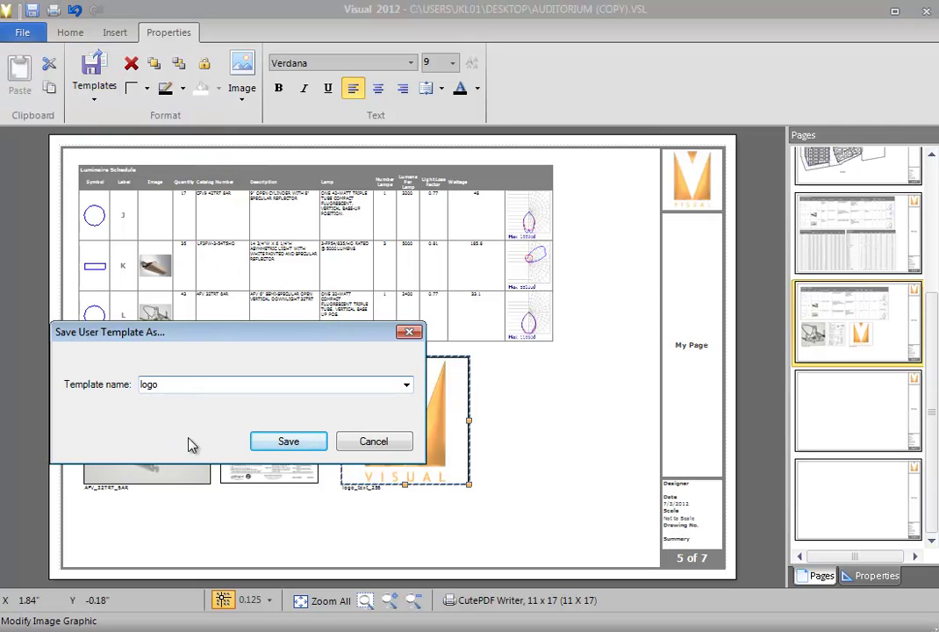
{"action": "left_click", "coordinate": [287, 443]}
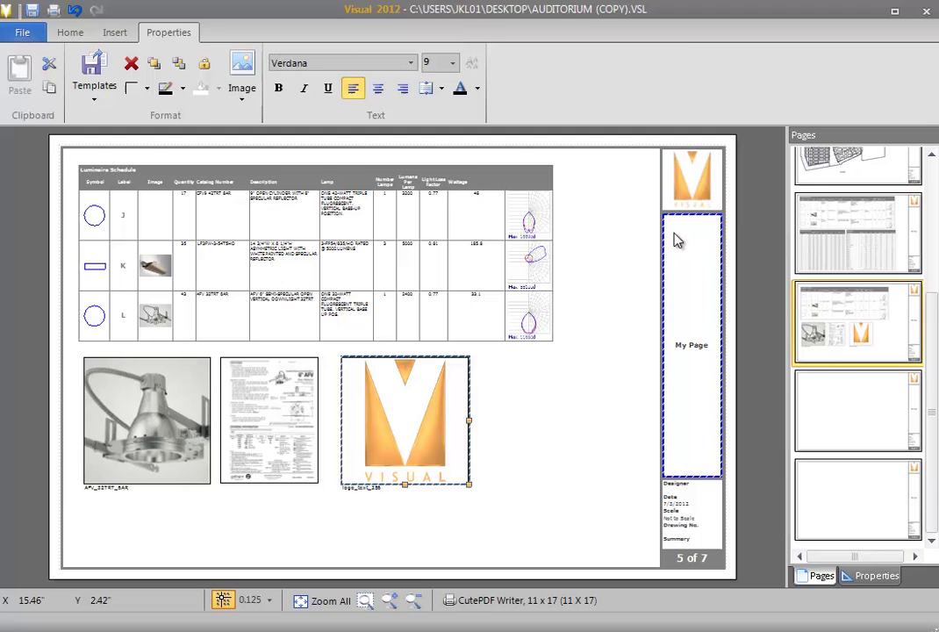
{"action": "left_click", "coordinate": [591, 384]}
Step: Place the sample text user template at the lower left of page 5
{"action": "left_click", "coordinate": [899, 83]}
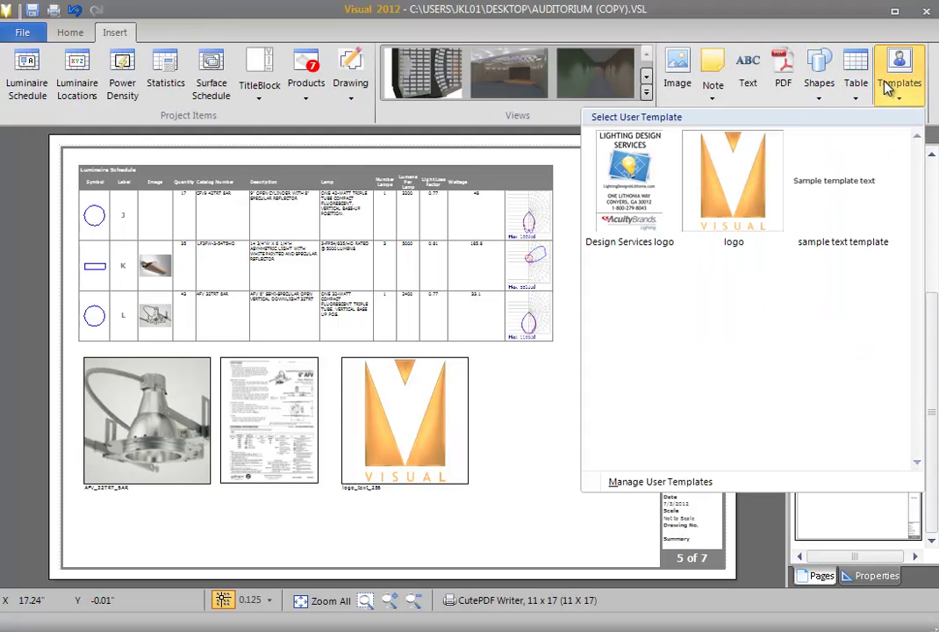
{"action": "left_click", "coordinate": [857, 192]}
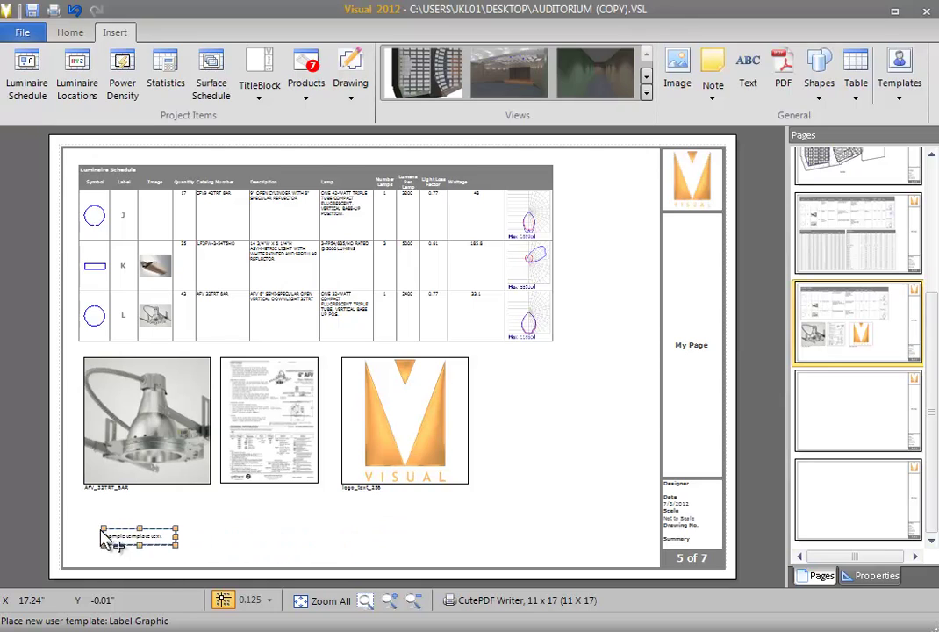
{"action": "left_click", "coordinate": [299, 539]}
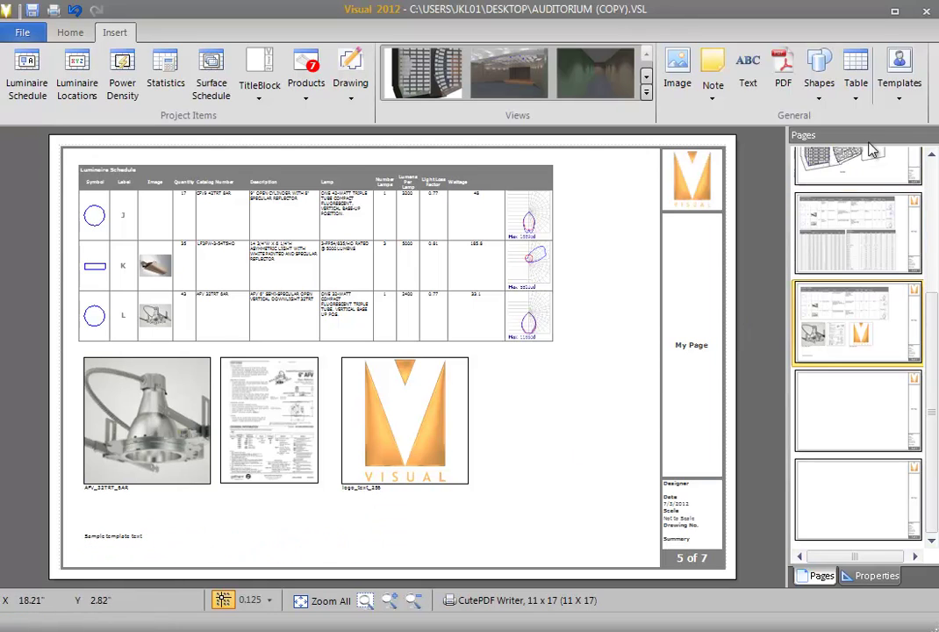
{"action": "left_click", "coordinate": [685, 311]}
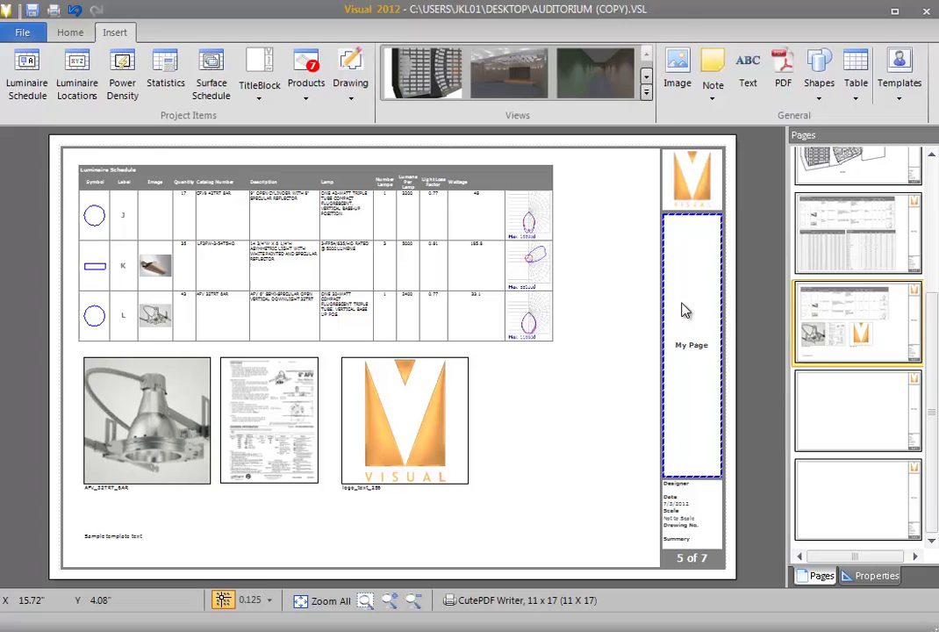
{"action": "left_click", "coordinate": [768, 384]}
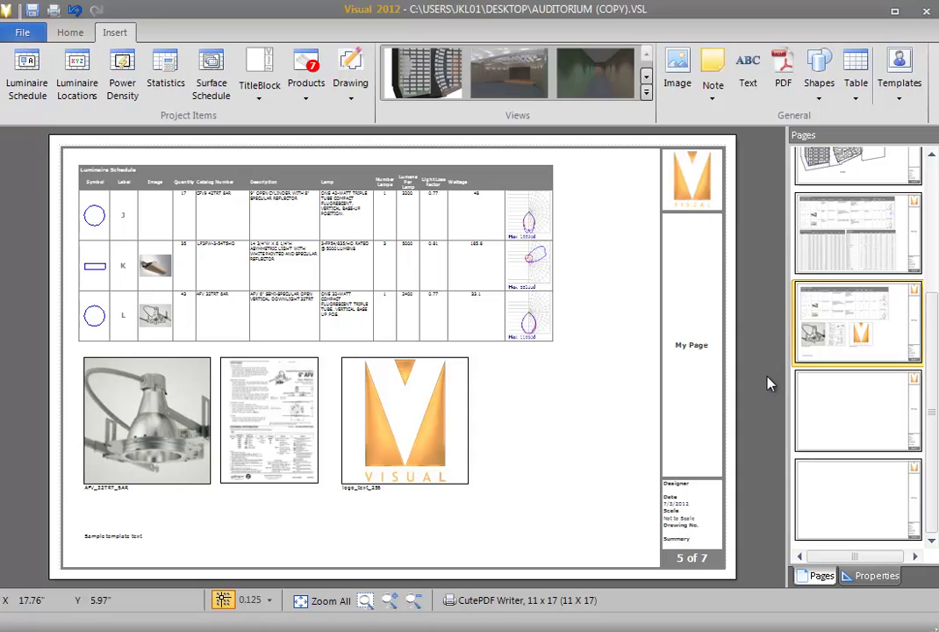
Step: Place a Luminaire Locations table at the top left of blank page 6
{"action": "left_click", "coordinate": [817, 398]}
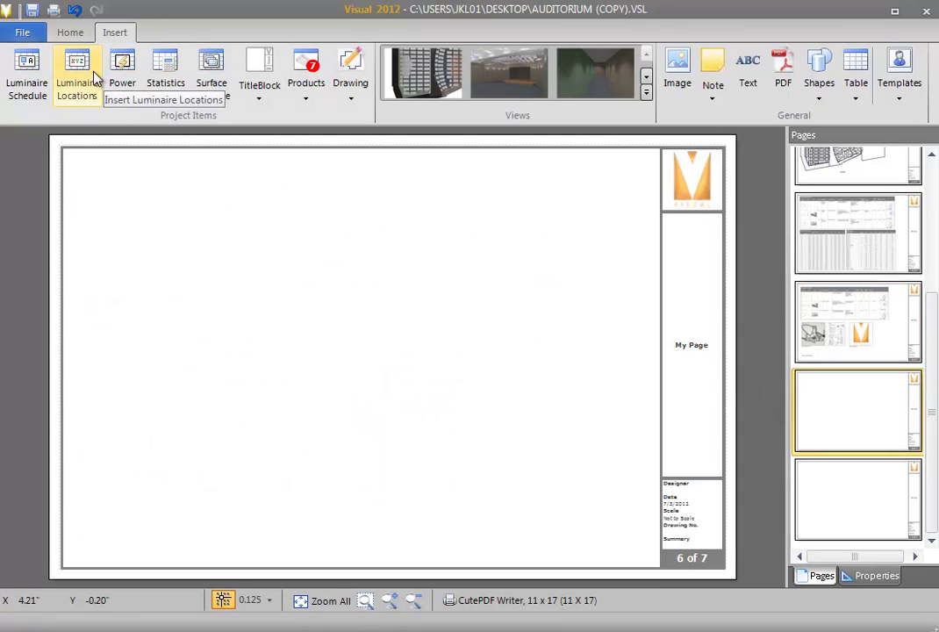
{"action": "left_click", "coordinate": [91, 102]}
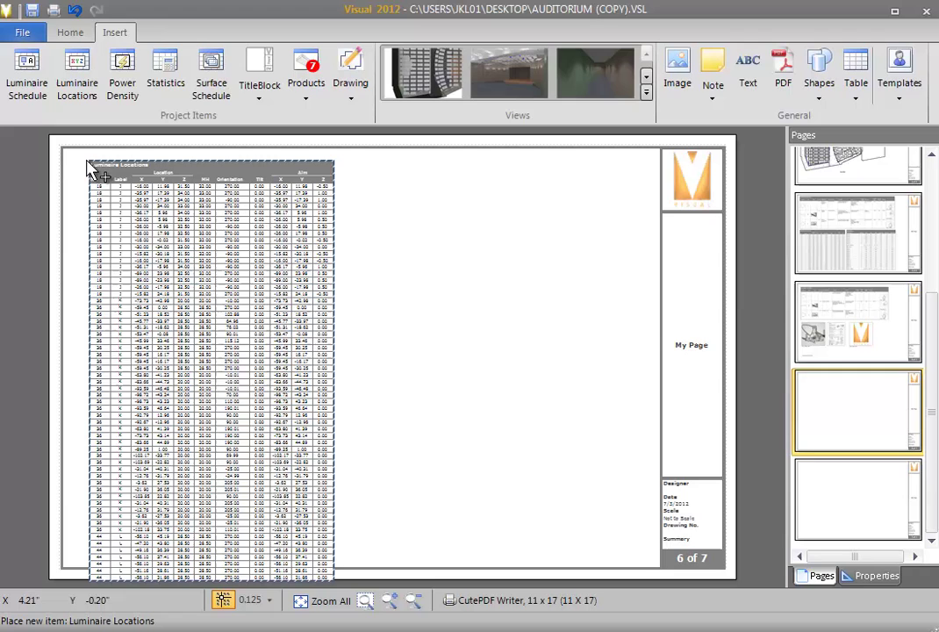
{"action": "left_click", "coordinate": [261, 541]}
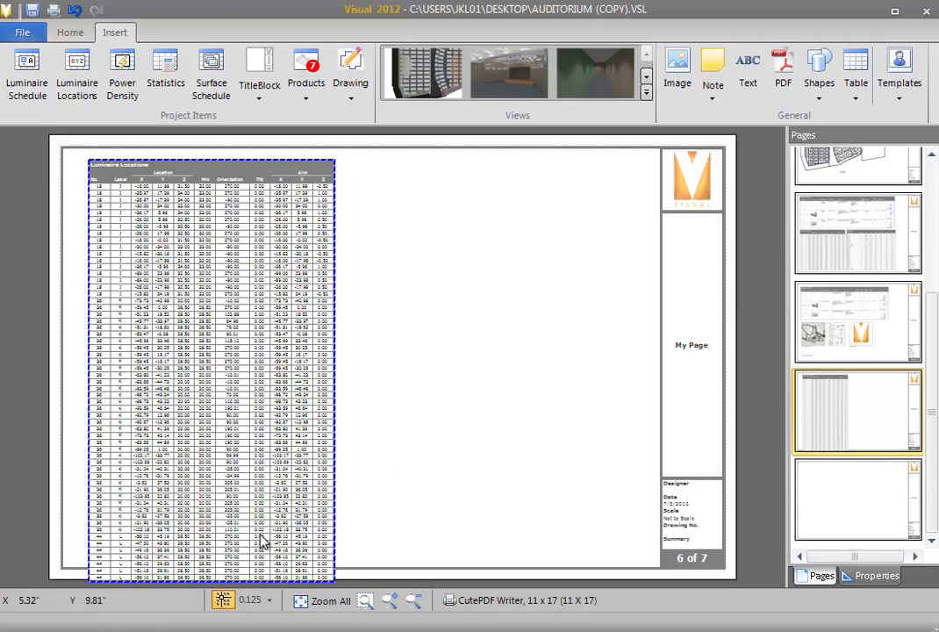
{"action": "left_click", "coordinate": [210, 576]}
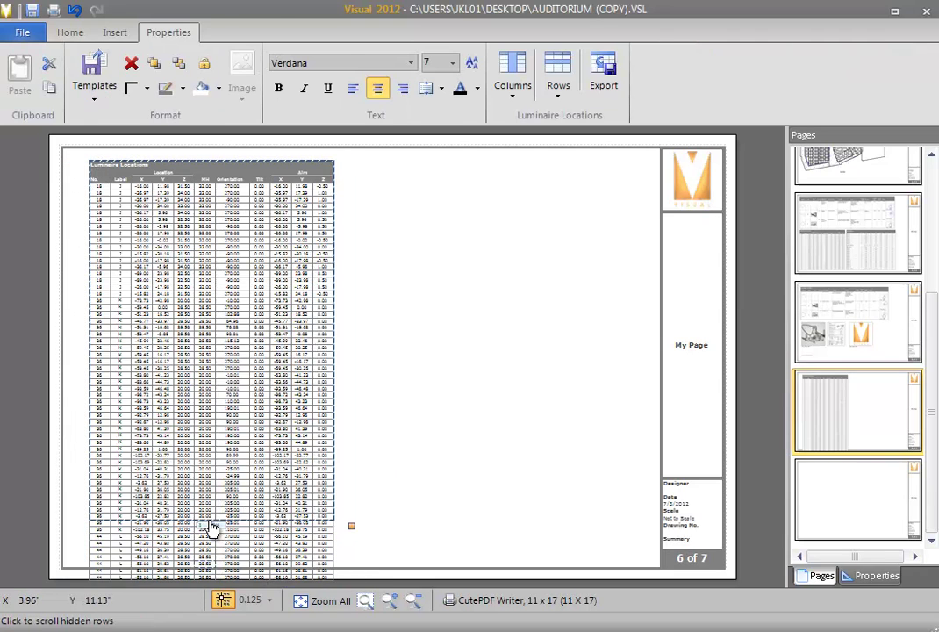
{"action": "left_click", "coordinate": [436, 358]}
Step: Hide the Z and Y columns of the Luminaire Locations table
{"action": "left_click", "coordinate": [316, 183]}
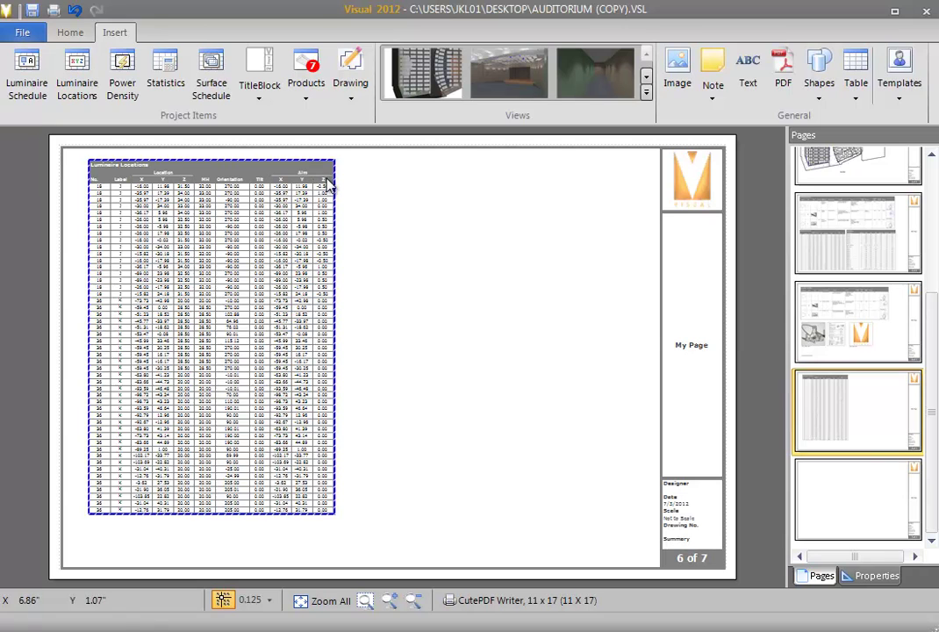
{"action": "left_click", "coordinate": [326, 184]}
{"action": "right_click", "coordinate": [326, 184]}
{"action": "left_click", "coordinate": [373, 254]}
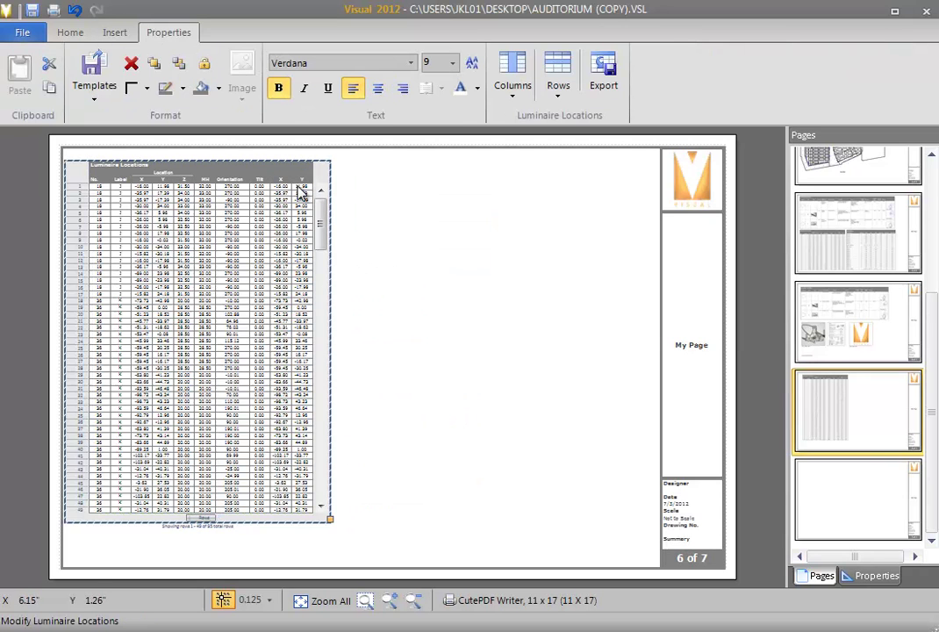
{"action": "left_click", "coordinate": [307, 181]}
{"action": "left_click", "coordinate": [310, 191]}
{"action": "right_click", "coordinate": [310, 191]}
{"action": "left_click", "coordinate": [356, 257]}
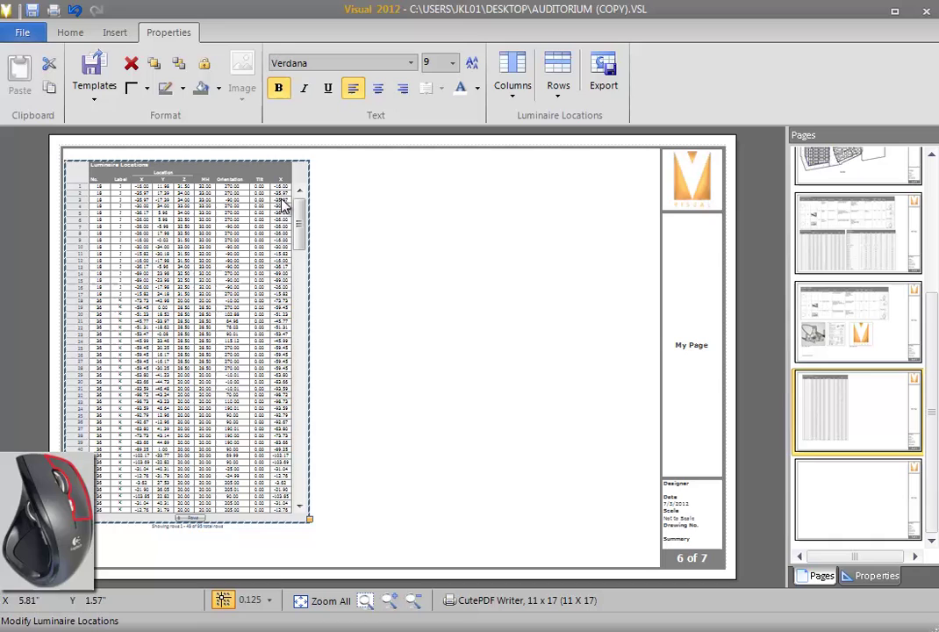
Step: Hide the X column, then put the table into cell editing
{"action": "right_click", "coordinate": [279, 184]}
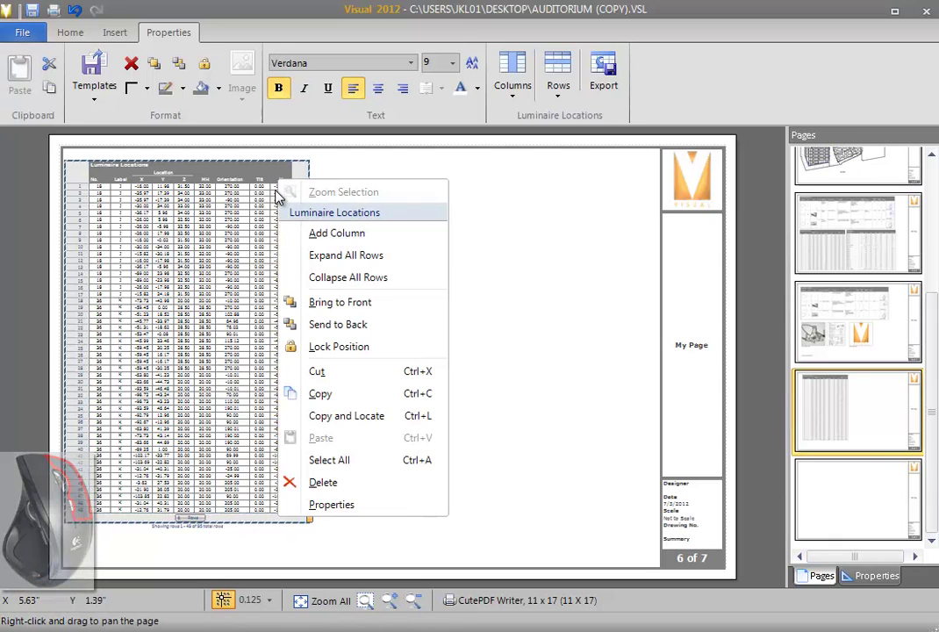
{"action": "left_click", "coordinate": [279, 187]}
{"action": "right_click", "coordinate": [277, 185]}
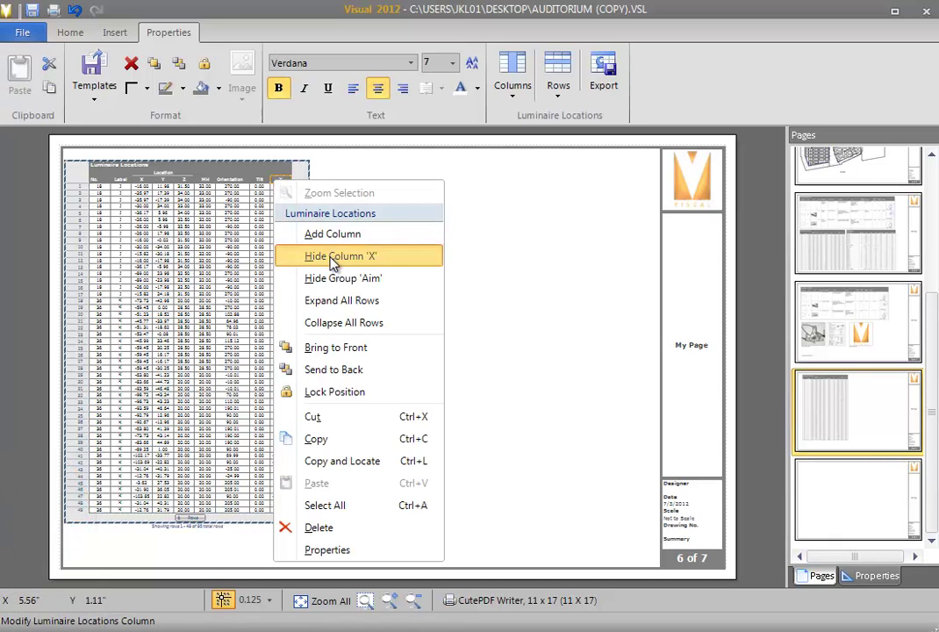
{"action": "left_click", "coordinate": [318, 253]}
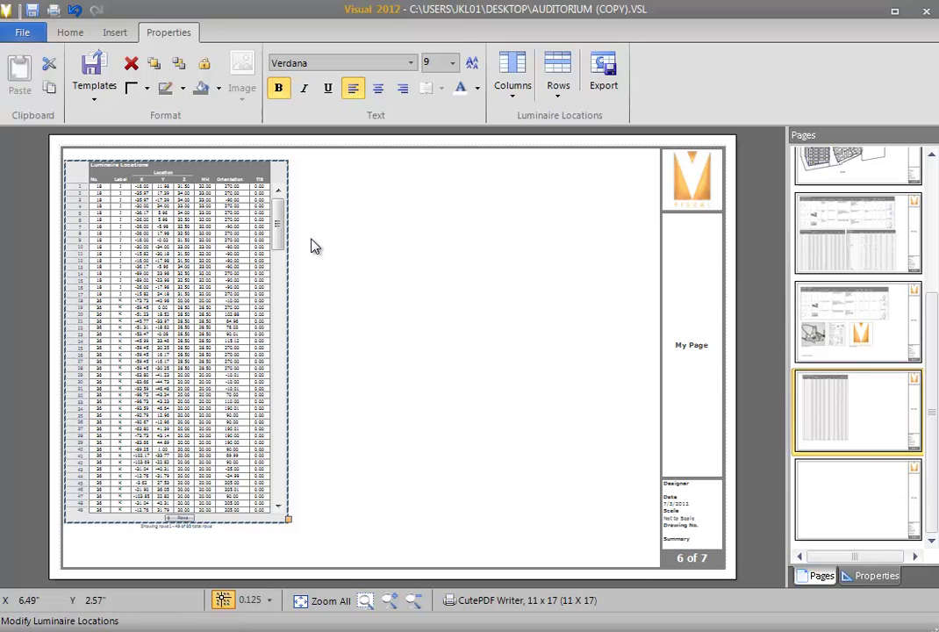
{"action": "left_click", "coordinate": [242, 207]}
{"action": "left_click", "coordinate": [232, 205]}
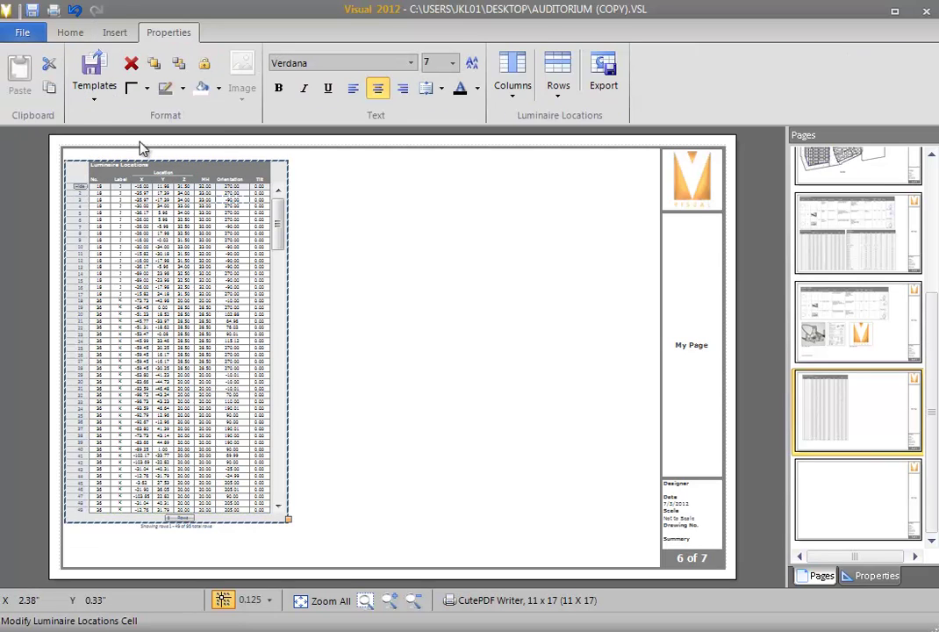
Step: Save the table as the user template 'Luminaire Locations no aiming'
{"action": "left_click", "coordinate": [96, 103]}
{"action": "left_click", "coordinate": [141, 138]}
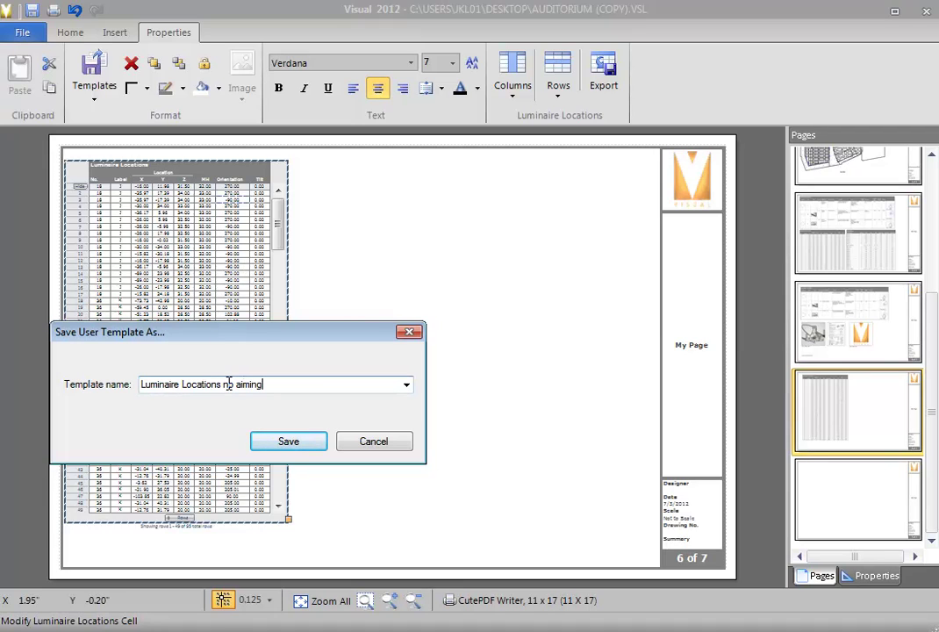
{"action": "key", "text": "Return"}
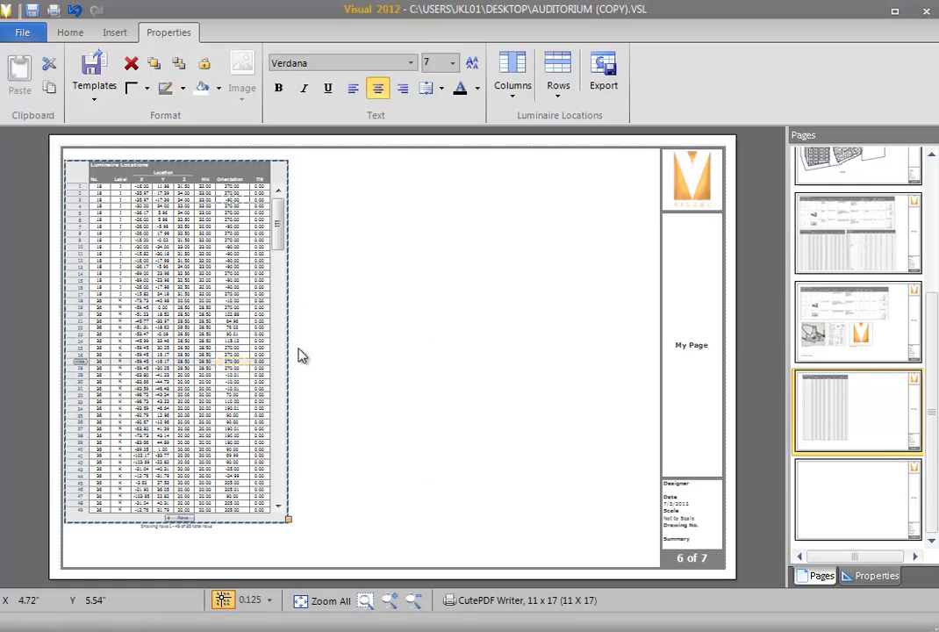
{"action": "left_click", "coordinate": [419, 337]}
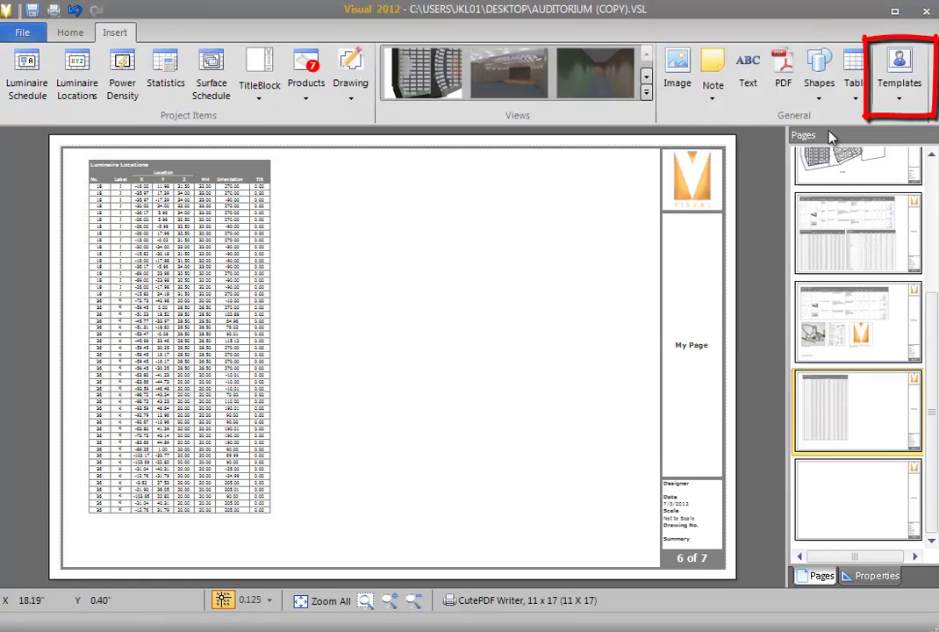
Step: Place a table from the 'Luminaire Locations no aiming' template beside the original
{"action": "left_click", "coordinate": [898, 103]}
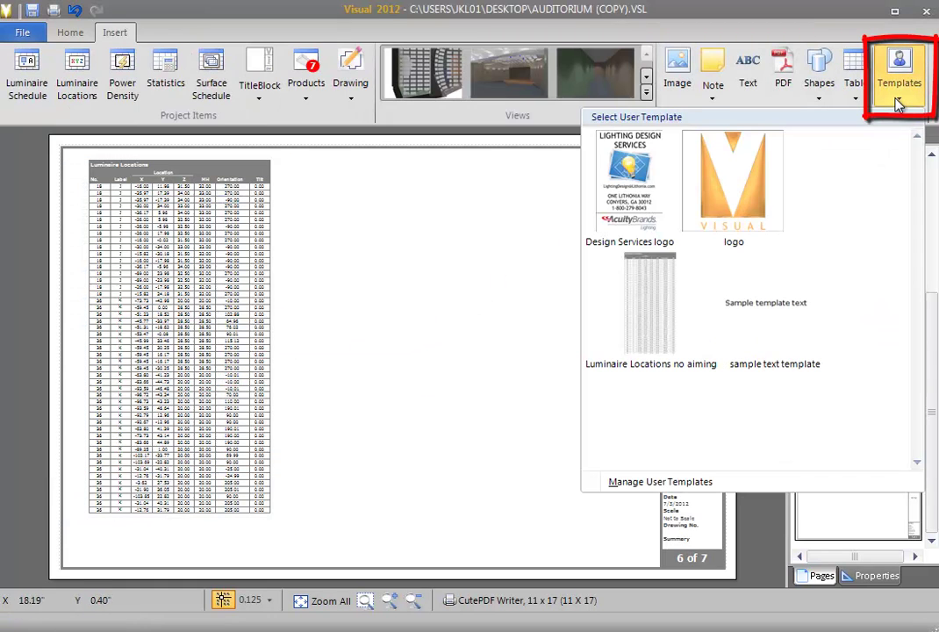
{"action": "left_click", "coordinate": [667, 290]}
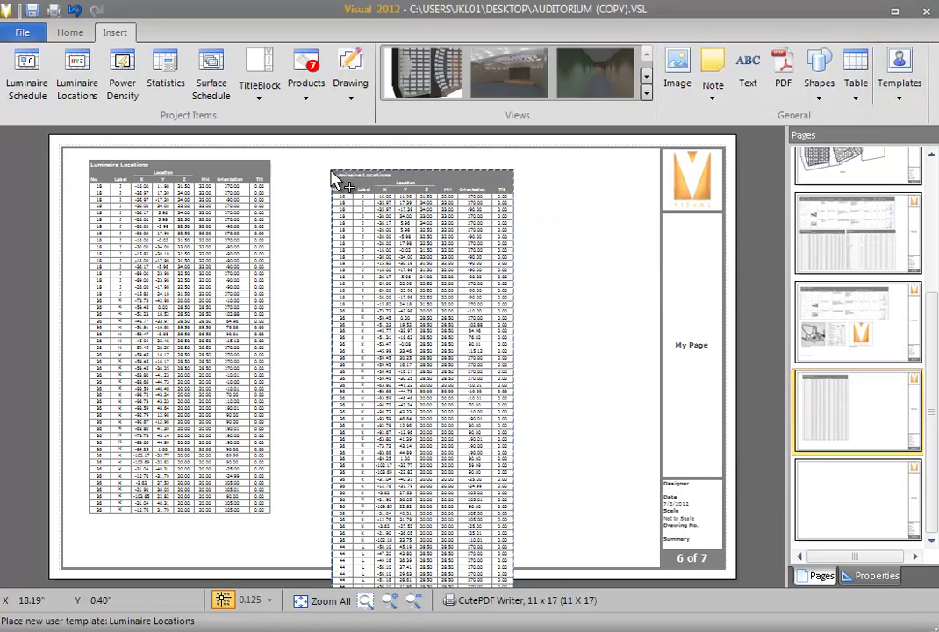
{"action": "left_click", "coordinate": [308, 175]}
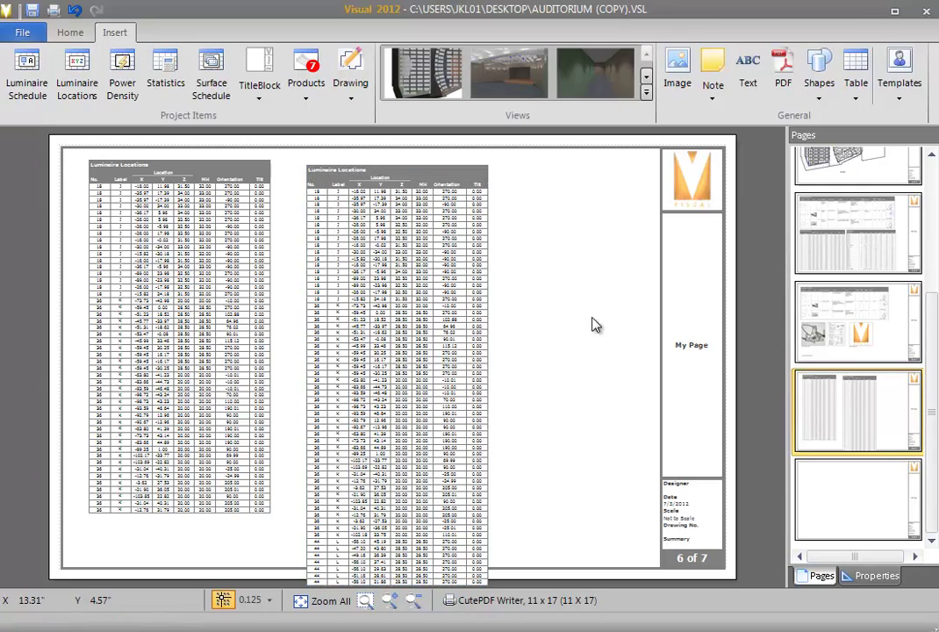
Step: Add the Design Services logo template to the right of the second table
{"action": "left_click", "coordinate": [895, 97]}
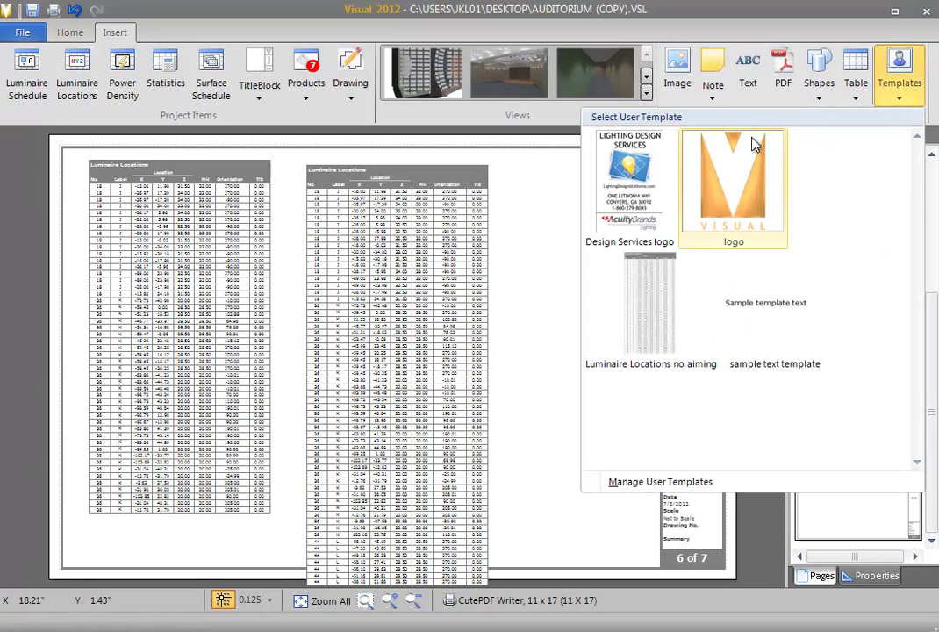
{"action": "left_click", "coordinate": [644, 188]}
{"action": "left_click", "coordinate": [516, 184]}
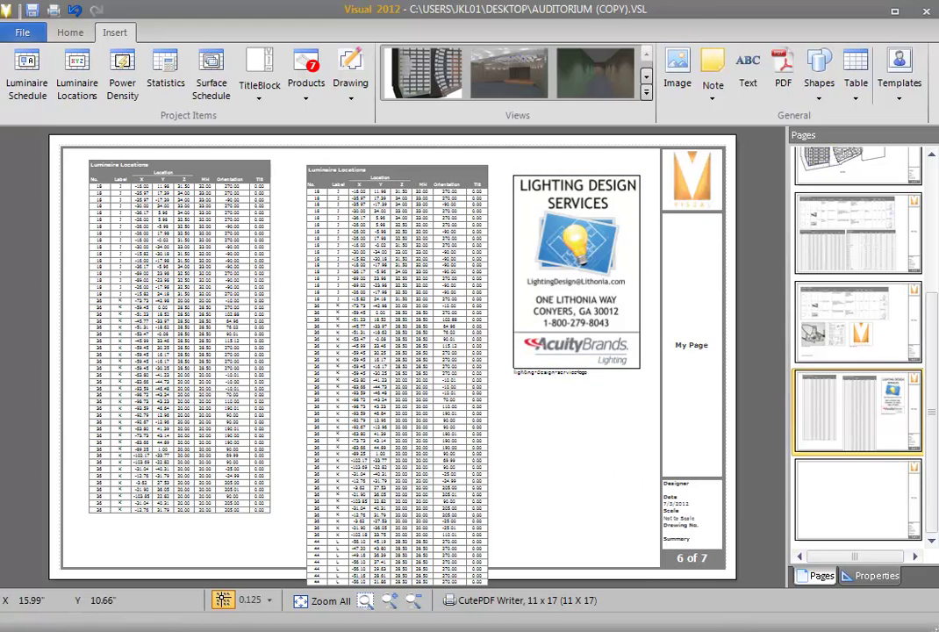
Step: Add a blank note at the top left of page 7
{"action": "left_click", "coordinate": [856, 502]}
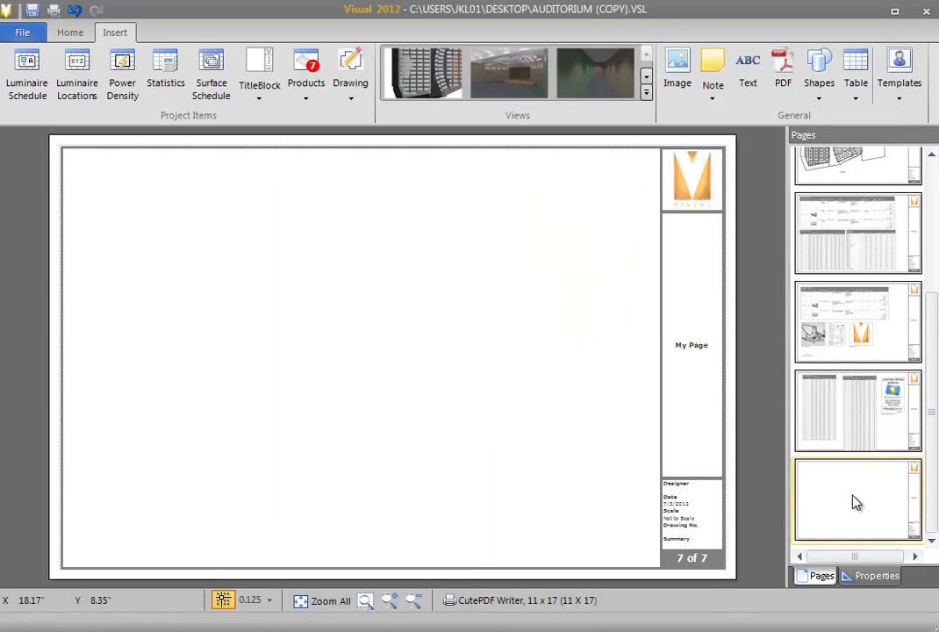
{"action": "left_click", "coordinate": [691, 215]}
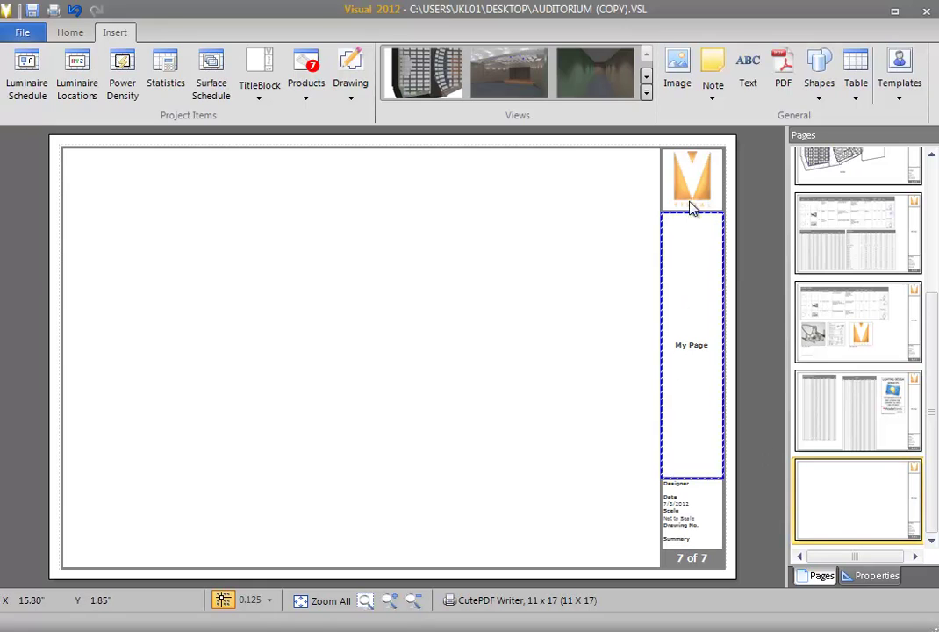
{"action": "left_click", "coordinate": [713, 72]}
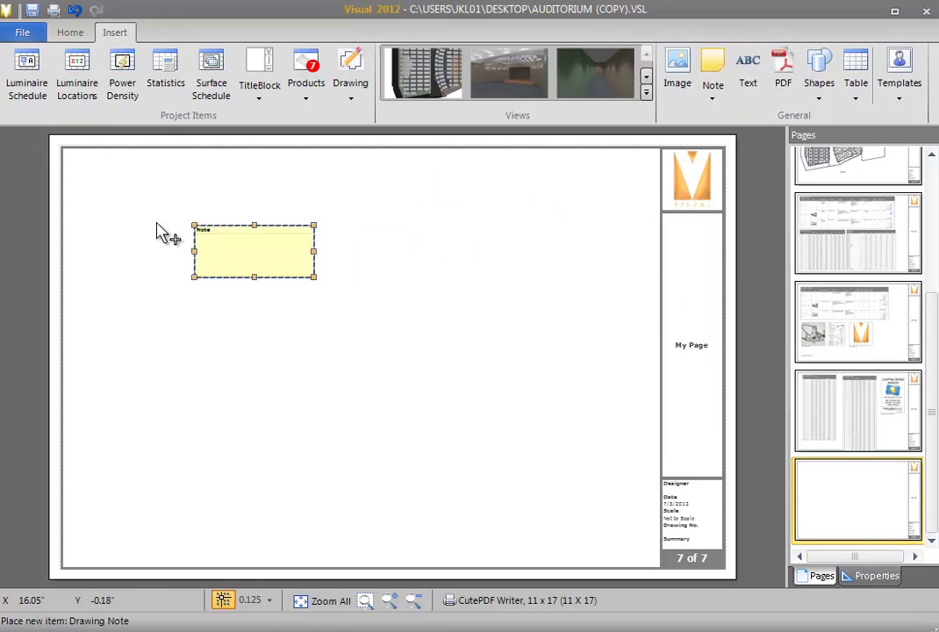
{"action": "left_click", "coordinate": [72, 165]}
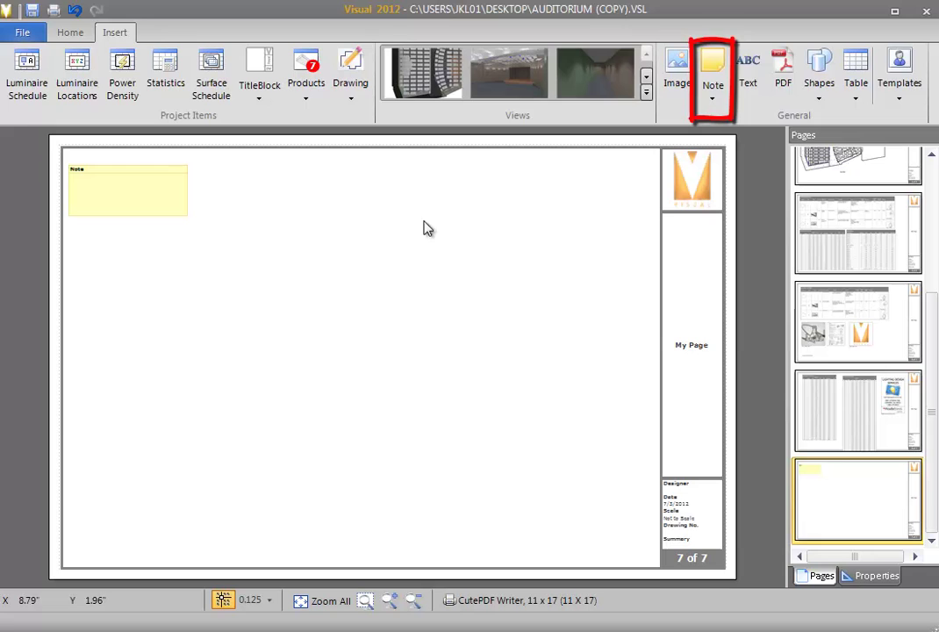
Step: Insert a second note from the Desktop file 'text file.txt'
{"action": "left_click", "coordinate": [713, 99]}
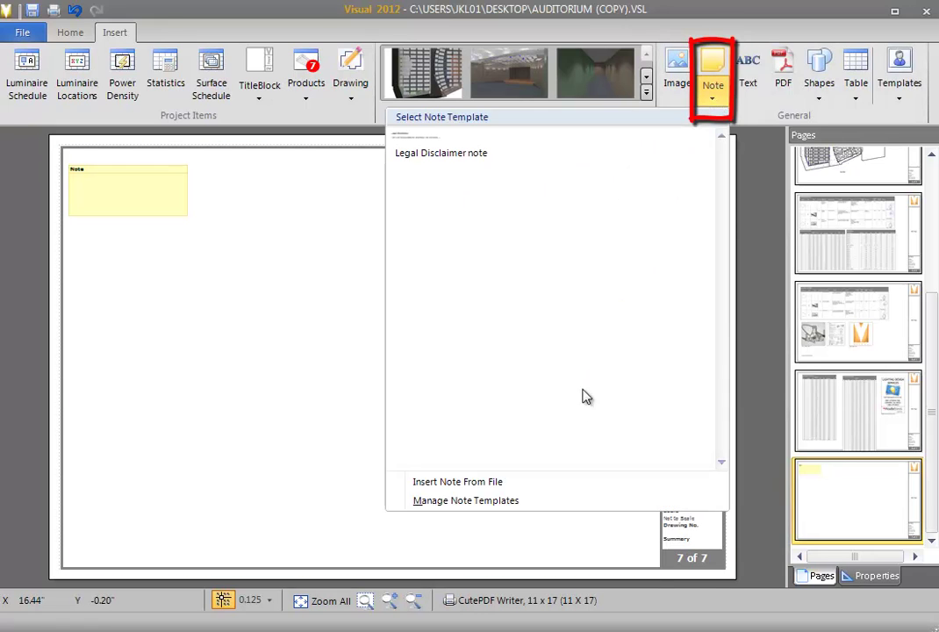
{"action": "left_click", "coordinate": [495, 494]}
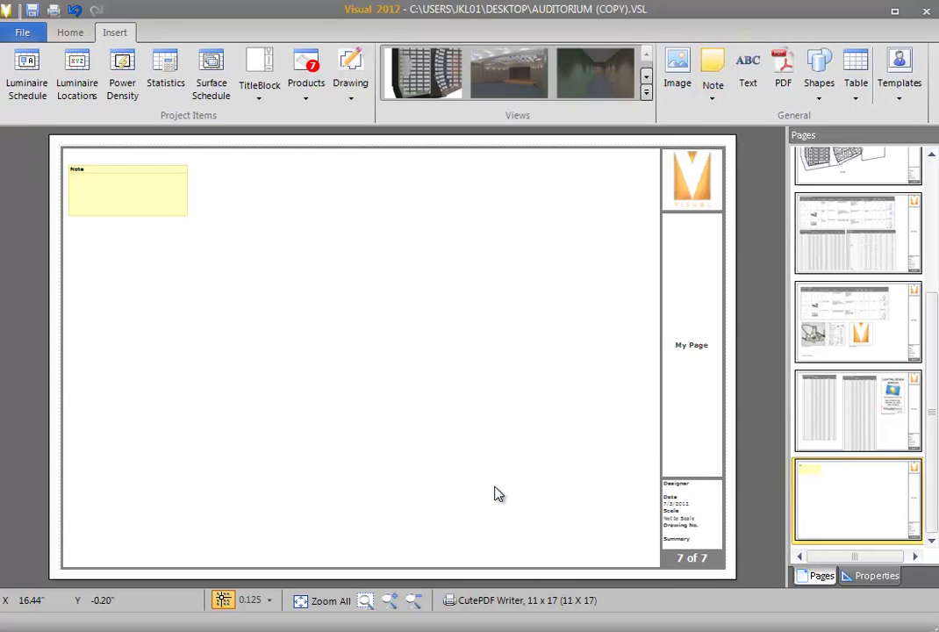
{"action": "left_click", "coordinate": [65, 116]}
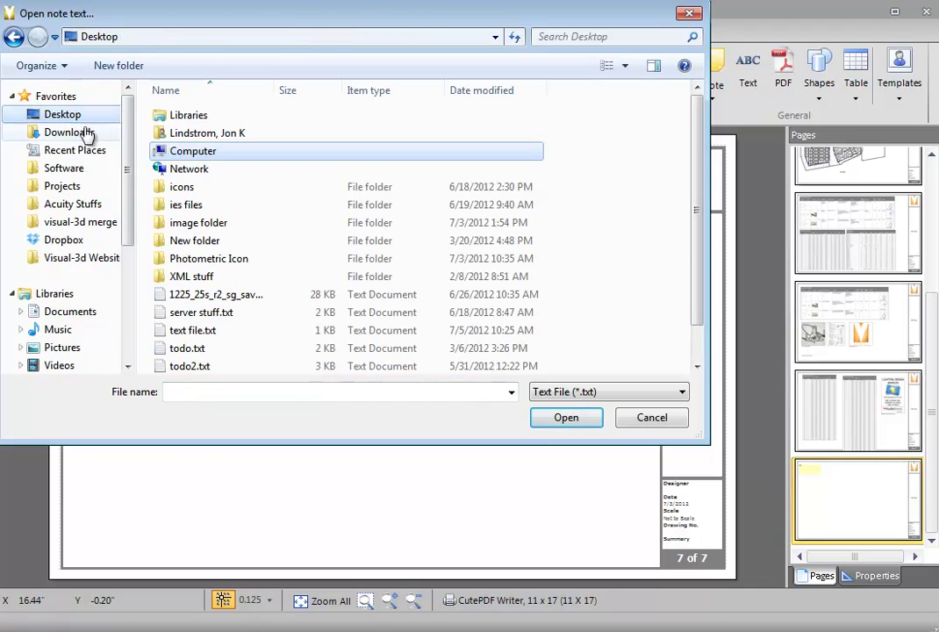
{"action": "left_click", "coordinate": [202, 330]}
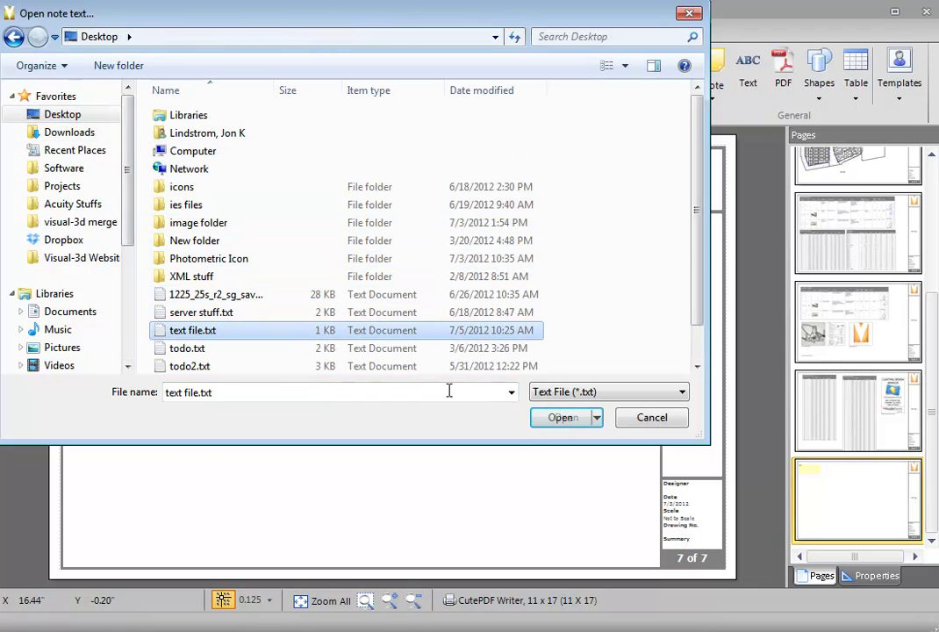
{"action": "left_click", "coordinate": [550, 419]}
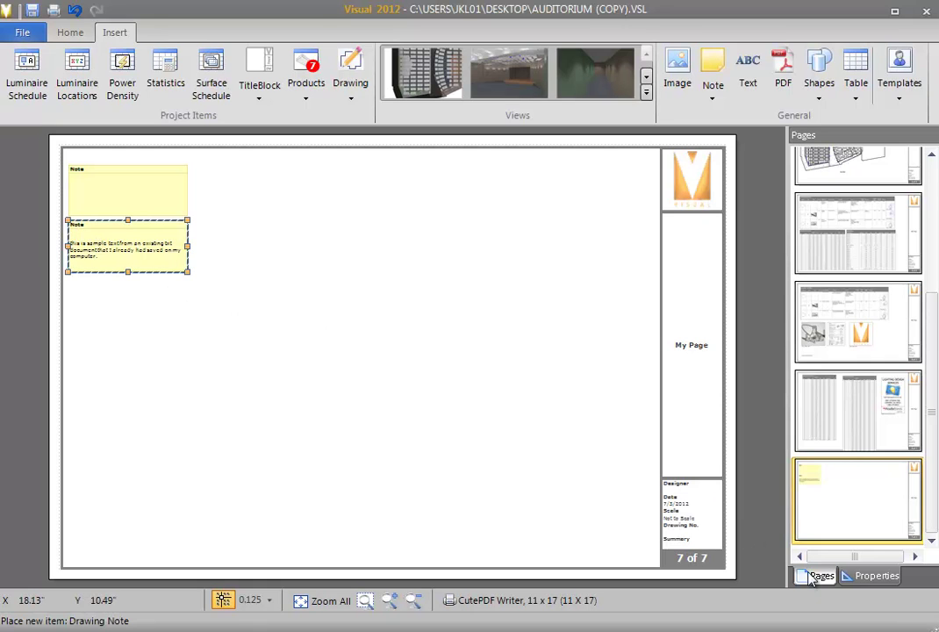
Step: Set the new note's fill colour to White and change its border colour
{"action": "left_click", "coordinate": [877, 576]}
{"action": "left_click", "coordinate": [921, 251]}
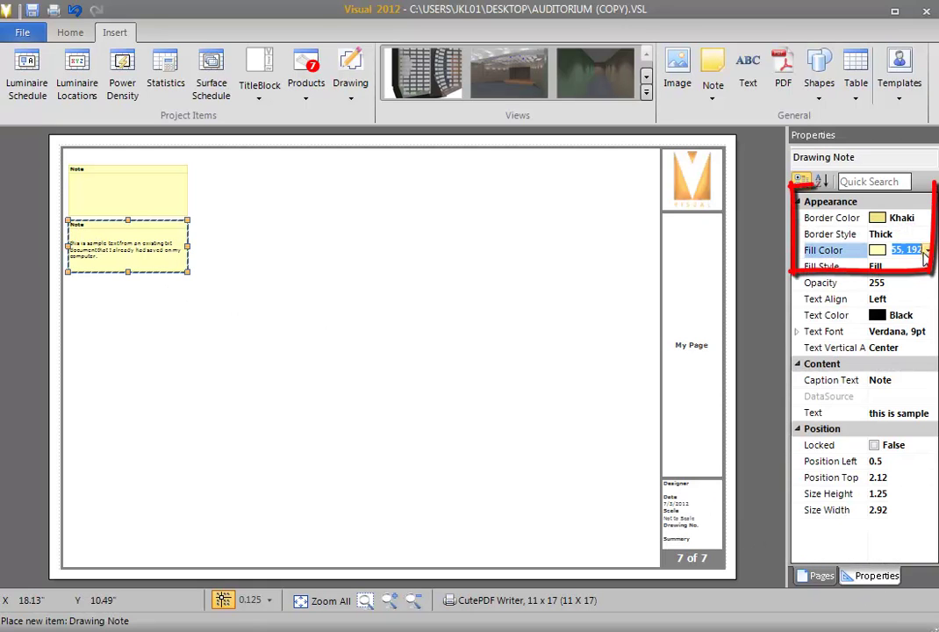
{"action": "left_click", "coordinate": [927, 251]}
{"action": "left_click", "coordinate": [796, 292]}
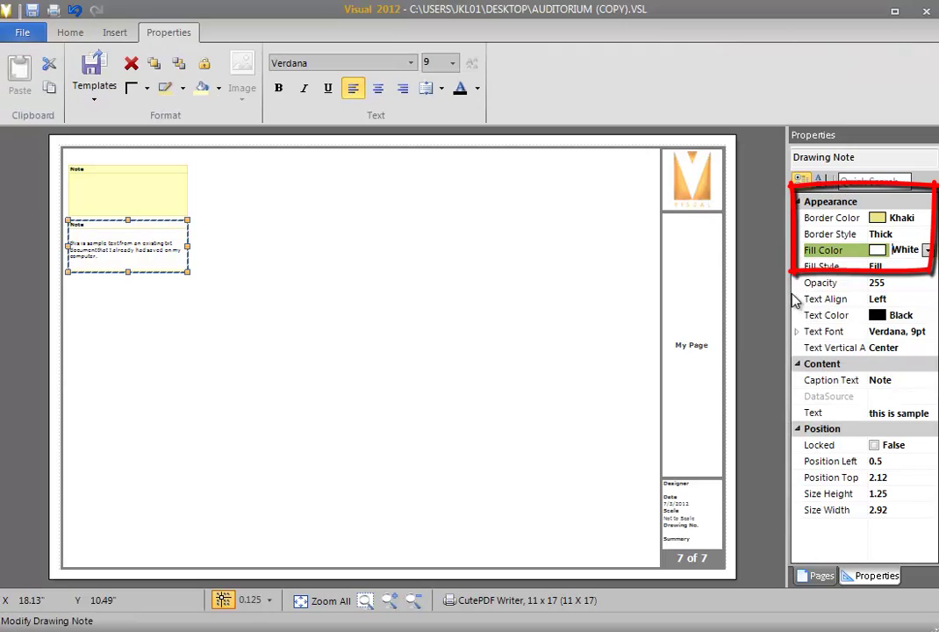
{"action": "left_click", "coordinate": [926, 218]}
{"action": "left_click", "coordinate": [928, 219]}
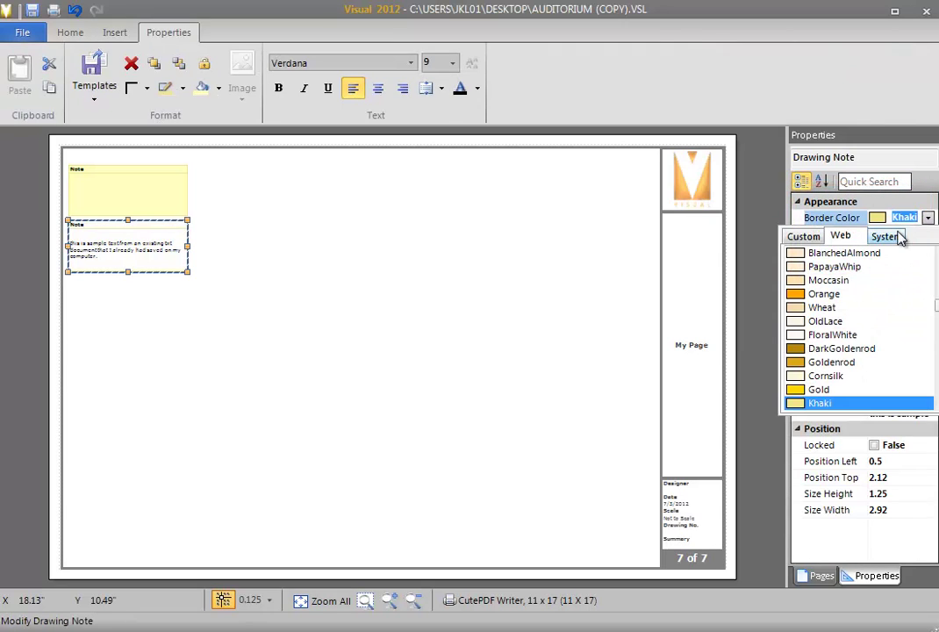
{"action": "left_click", "coordinate": [731, 342]}
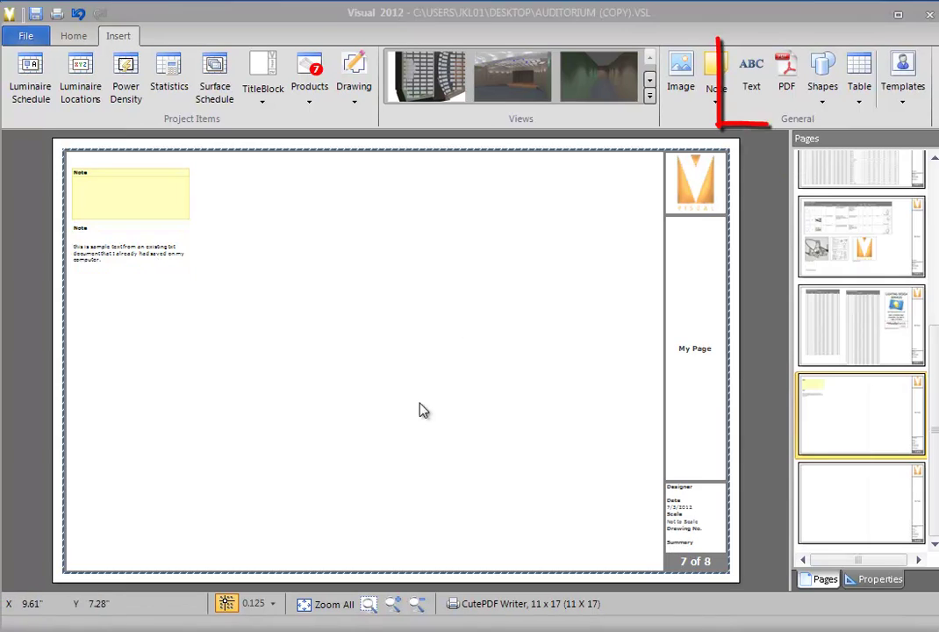
Step: Add a 'My label' text label near the top of page 7
{"action": "left_click", "coordinate": [748, 83]}
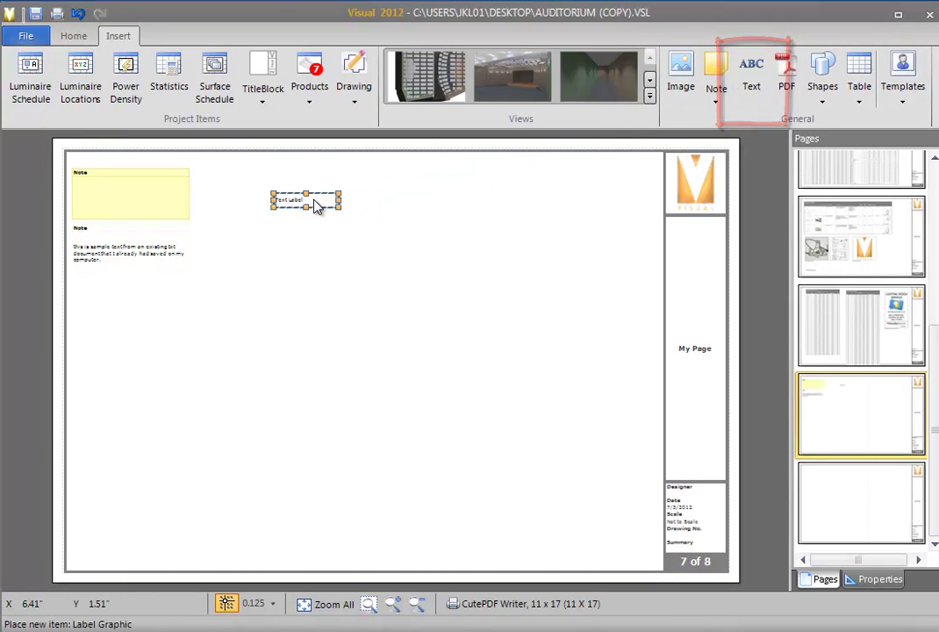
{"action": "left_click", "coordinate": [317, 202]}
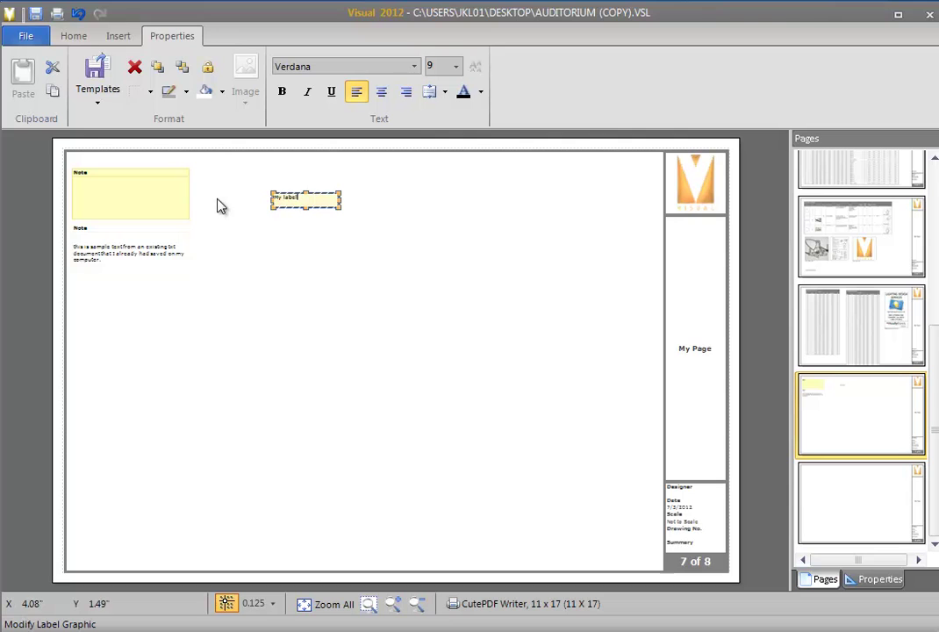
{"action": "left_click", "coordinate": [342, 307]}
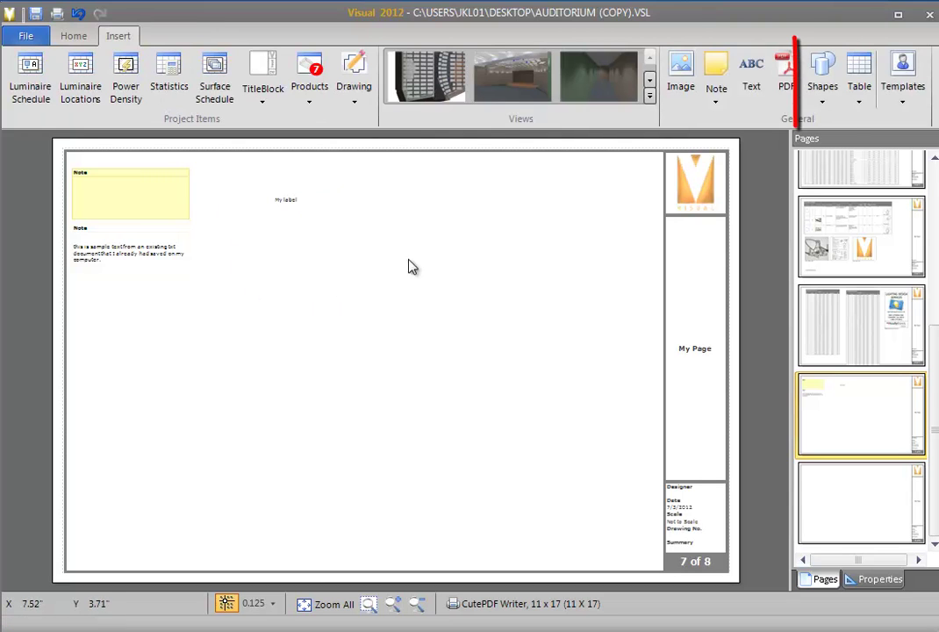
Step: Draw a short straight line beneath 'My label', undoing the stretched endpoint
{"action": "left_click", "coordinate": [822, 92]}
{"action": "left_click", "coordinate": [829, 143]}
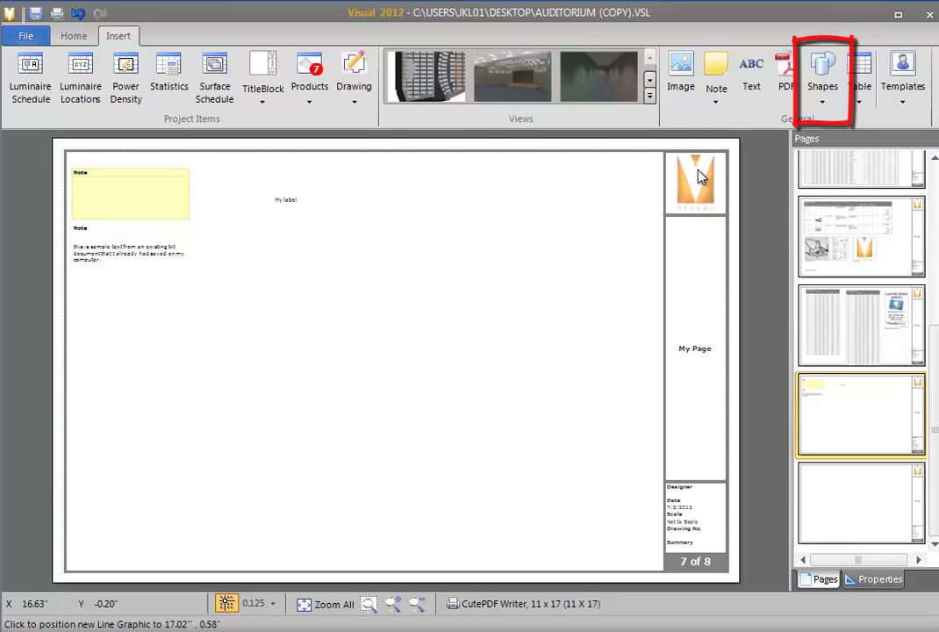
{"action": "left_click", "coordinate": [337, 214]}
{"action": "left_click_drag", "start_coordinate": [341, 220], "coordinate": [300, 219]}
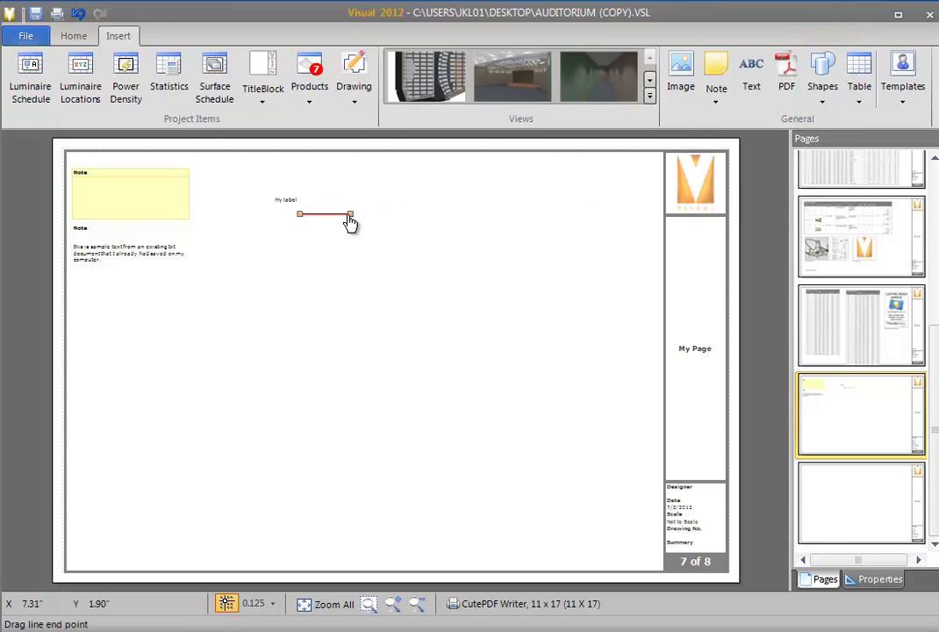
{"action": "left_click_drag", "start_coordinate": [326, 304], "coordinate": [357, 331]}
{"action": "left_click", "coordinate": [456, 393]}
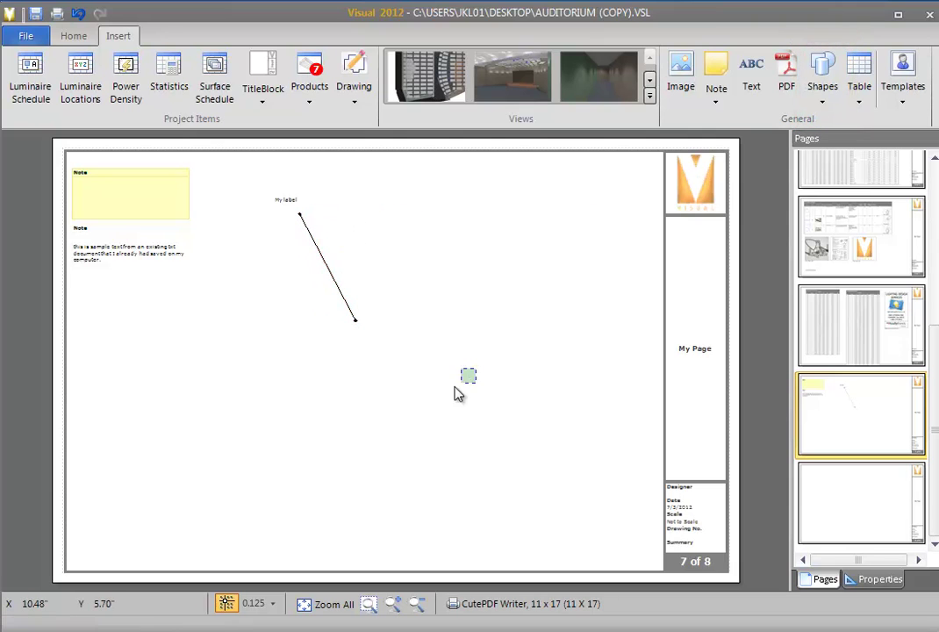
{"action": "key", "text": "ctrl+z"}
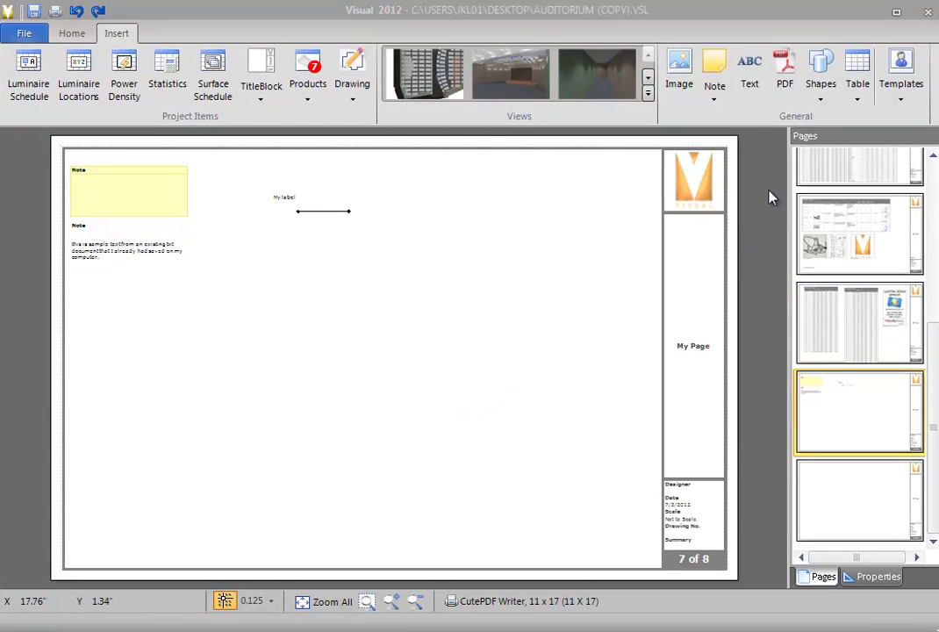
Step: Insert a 3-row, 6-column table below the note
{"action": "left_click", "coordinate": [858, 93]}
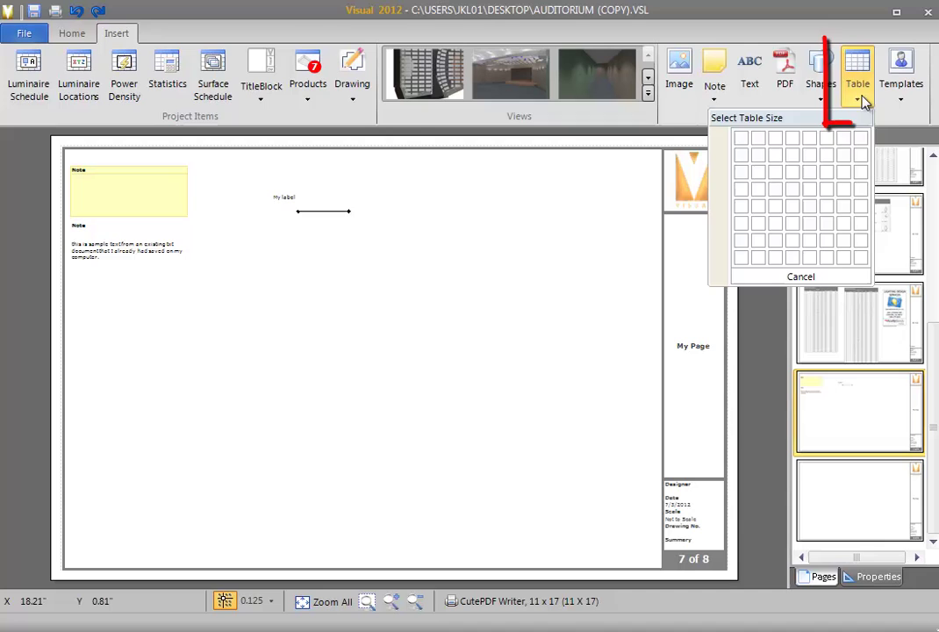
{"action": "left_click", "coordinate": [828, 187]}
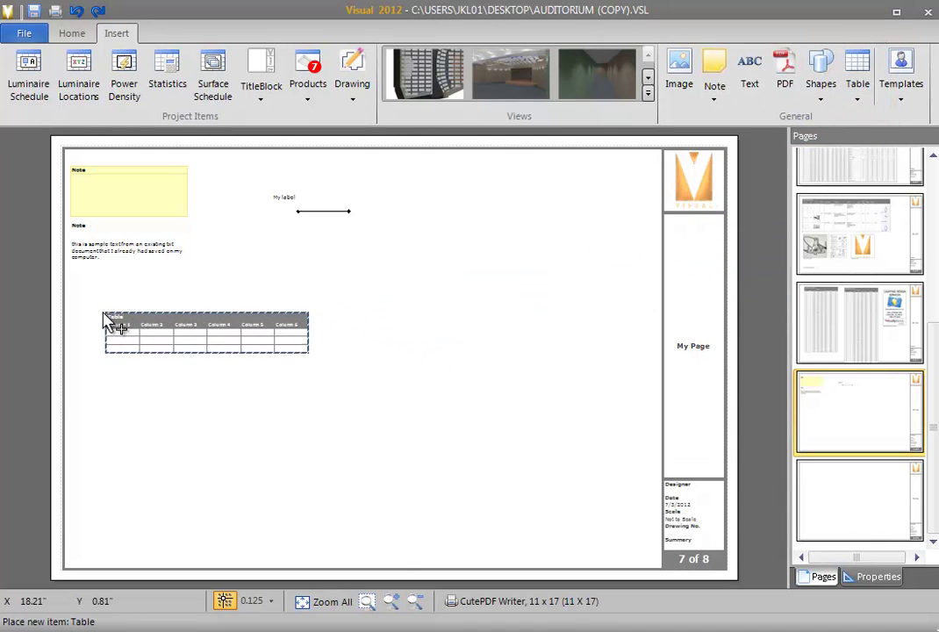
{"action": "left_click", "coordinate": [75, 298]}
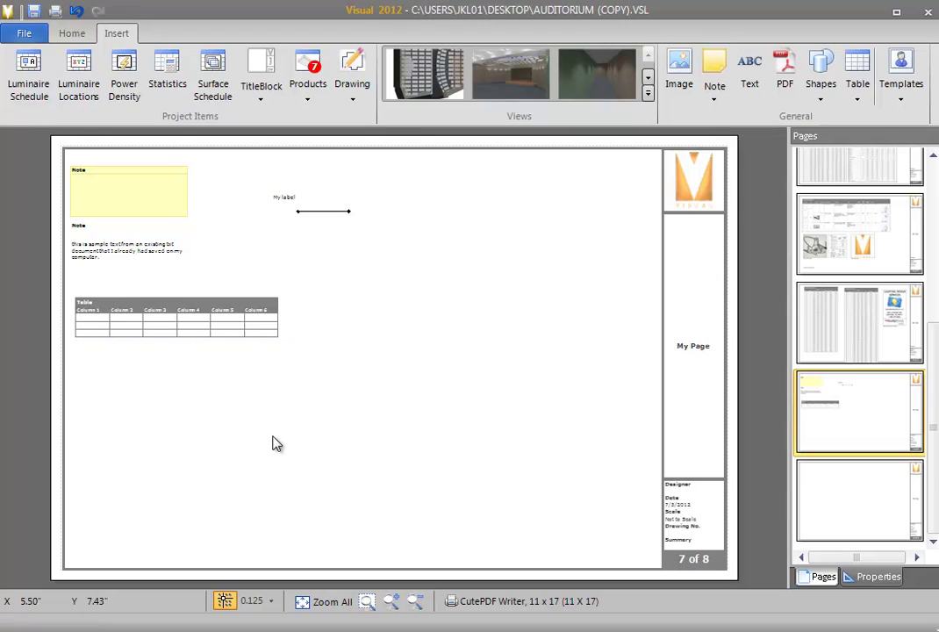
Step: Copy the Lighting Design Services logo from page 6 onto page 8, inside the border
{"action": "left_click", "coordinate": [877, 351]}
{"action": "left_click", "coordinate": [555, 327]}
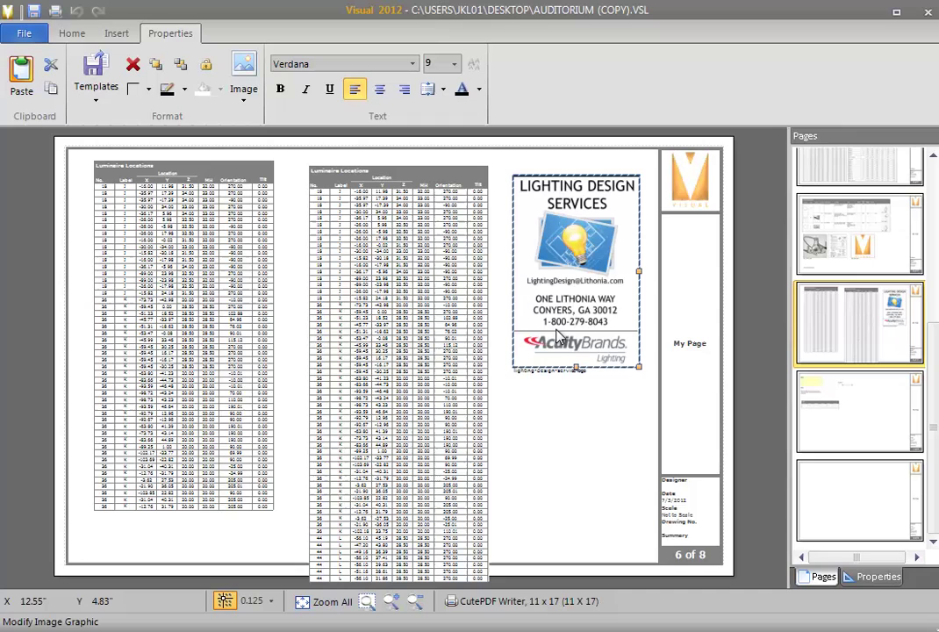
{"action": "left_click", "coordinate": [848, 504]}
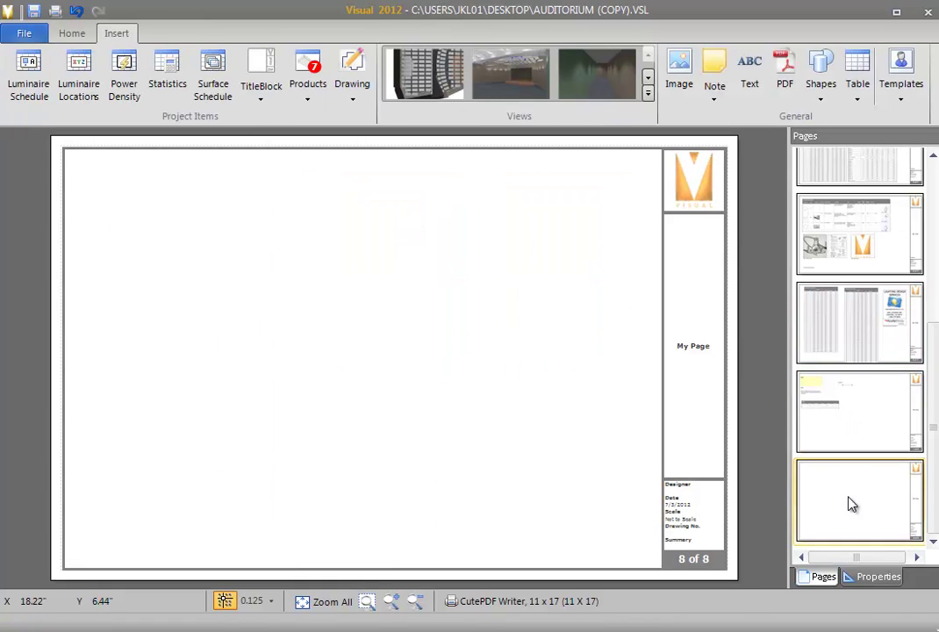
{"action": "key", "text": "ctrl+v"}
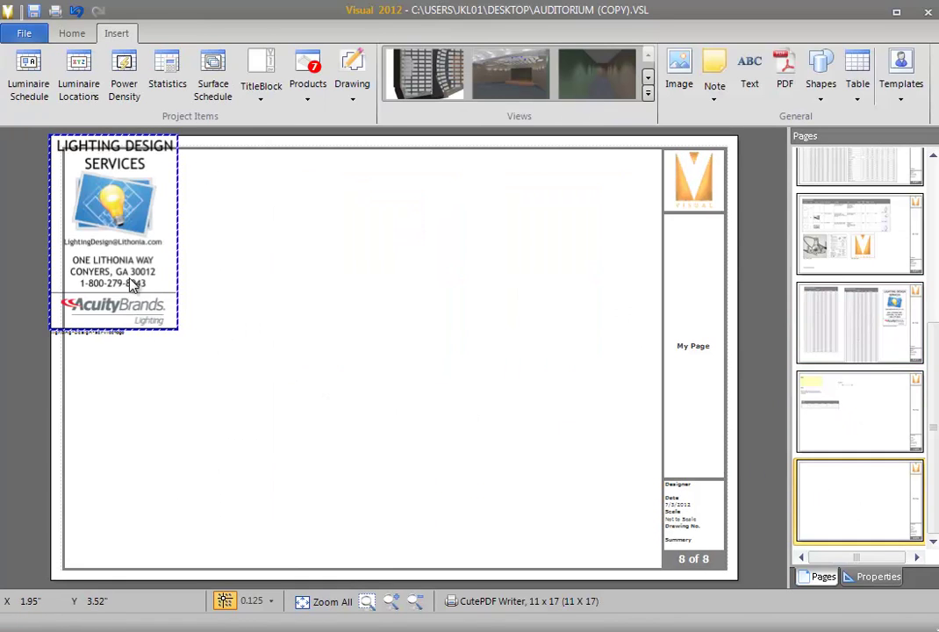
{"action": "left_click_drag", "start_coordinate": [123, 246], "coordinate": [147, 274]}
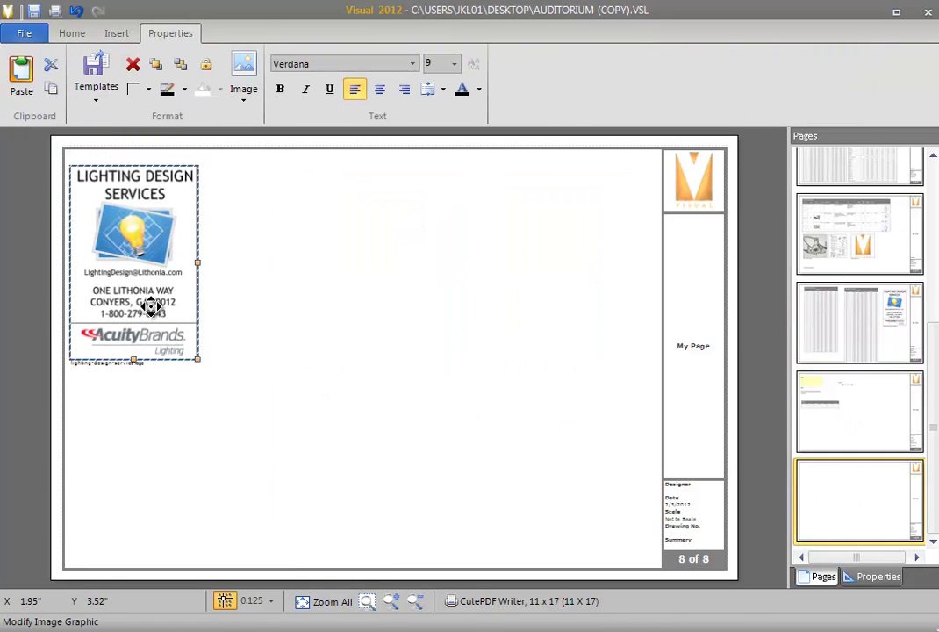
{"action": "left_click", "coordinate": [270, 295]}
Step: Copy the sample note from page 7 onto page 8, right of the logo
{"action": "left_click", "coordinate": [832, 390]}
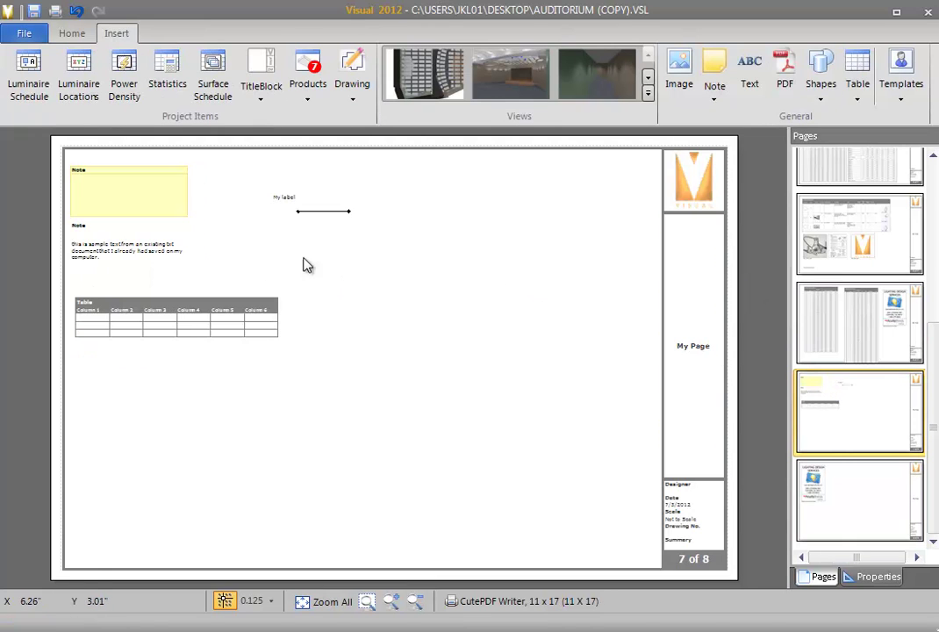
{"action": "right_click", "coordinate": [151, 249]}
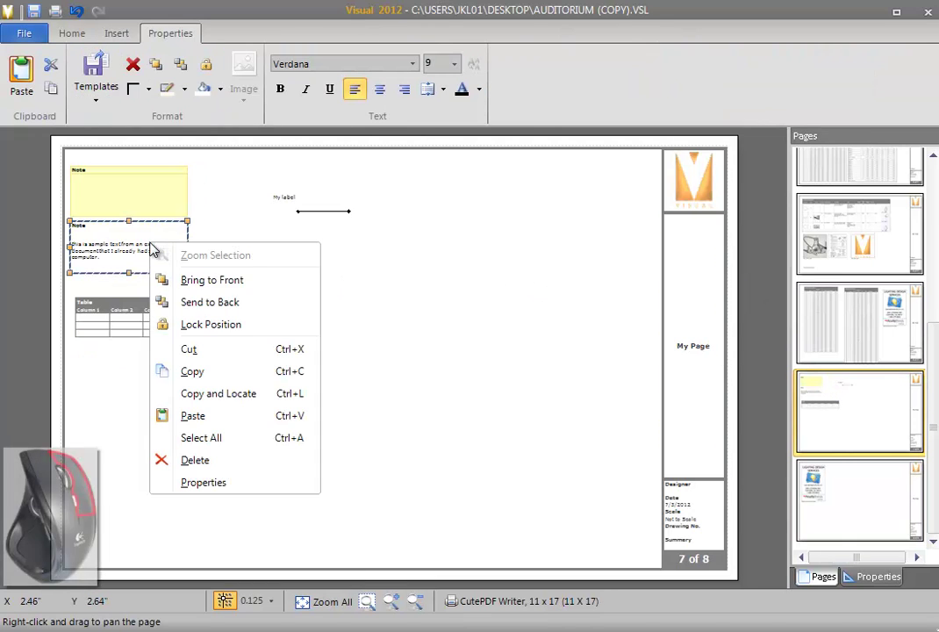
{"action": "left_click", "coordinate": [195, 372]}
{"action": "left_click", "coordinate": [864, 482]}
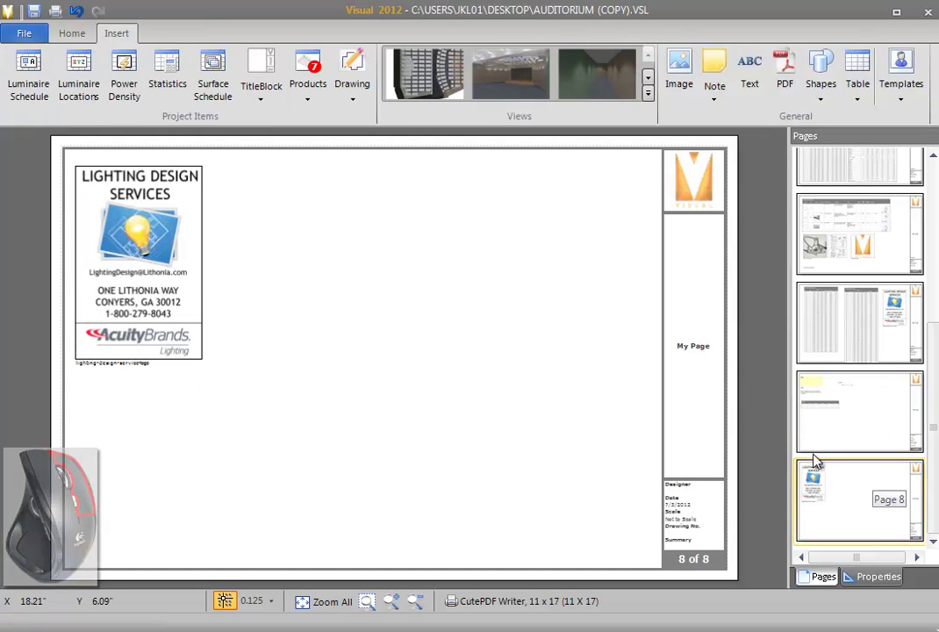
{"action": "right_click", "coordinate": [260, 281]}
{"action": "left_click", "coordinate": [278, 314]}
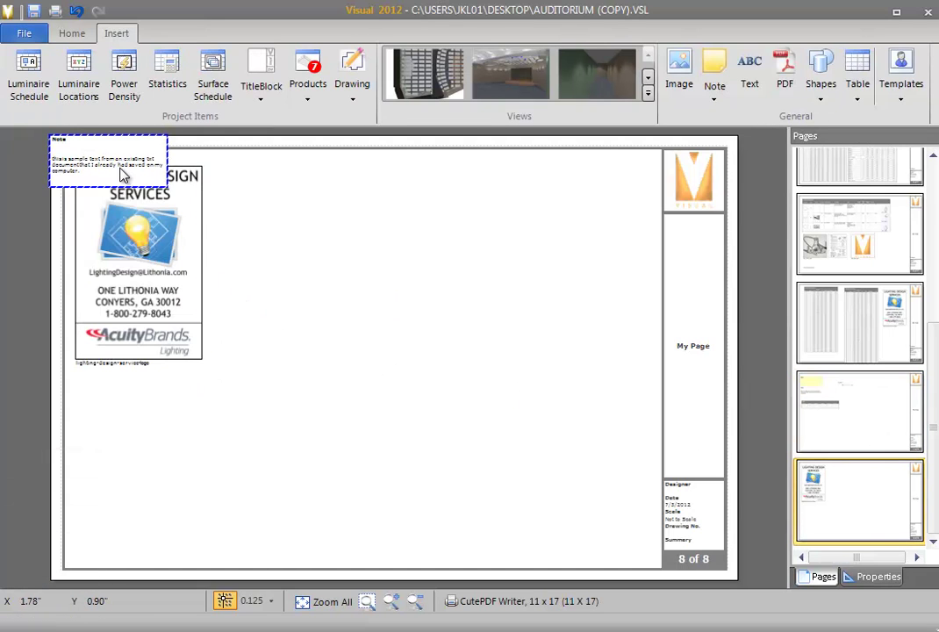
{"action": "left_click_drag", "start_coordinate": [123, 174], "coordinate": [300, 202]}
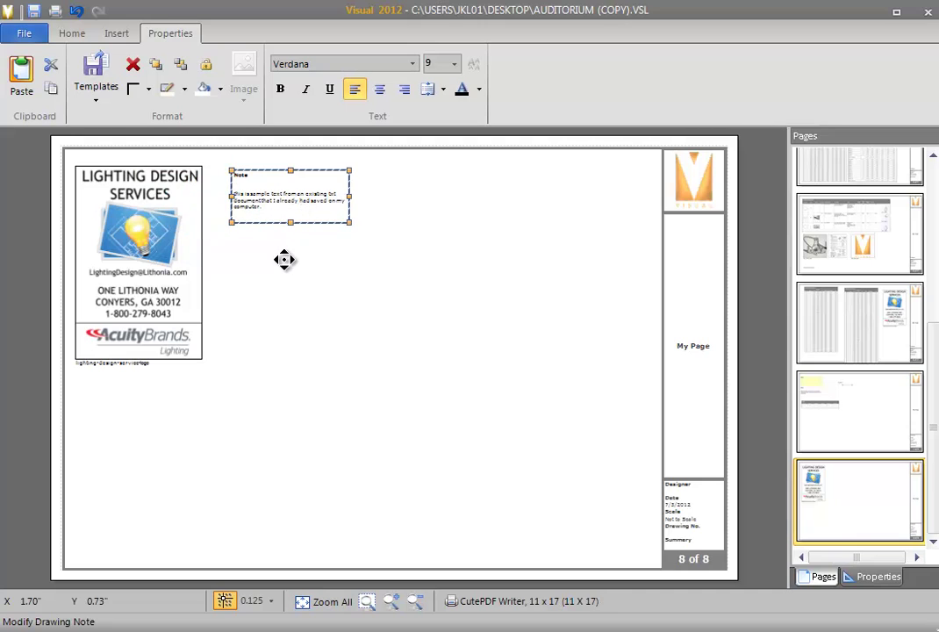
Step: Toggle the note's Lock Position on and off so it can be moved
{"action": "left_click", "coordinate": [208, 67]}
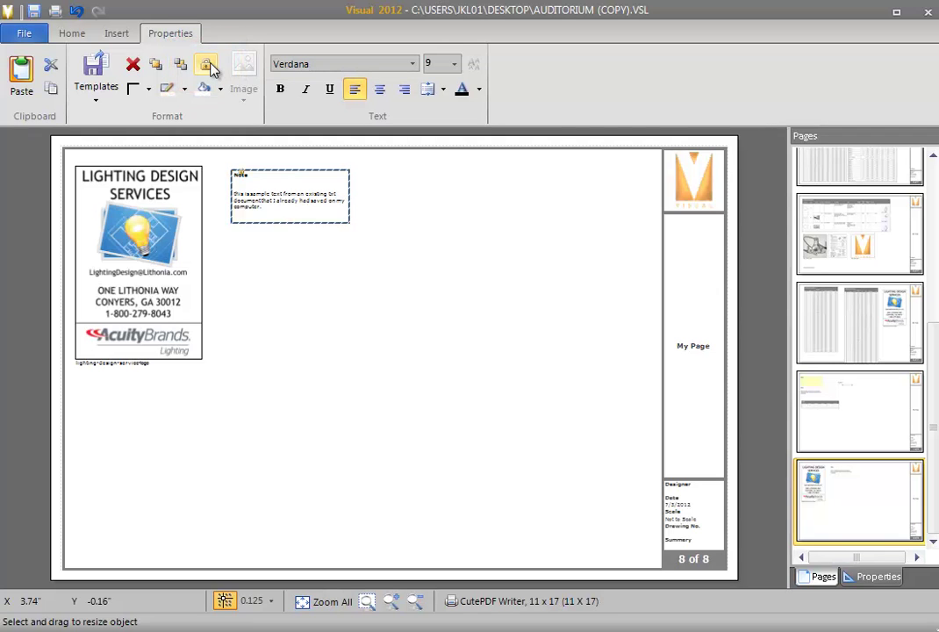
{"action": "left_click", "coordinate": [281, 281]}
{"action": "left_click", "coordinate": [268, 198]}
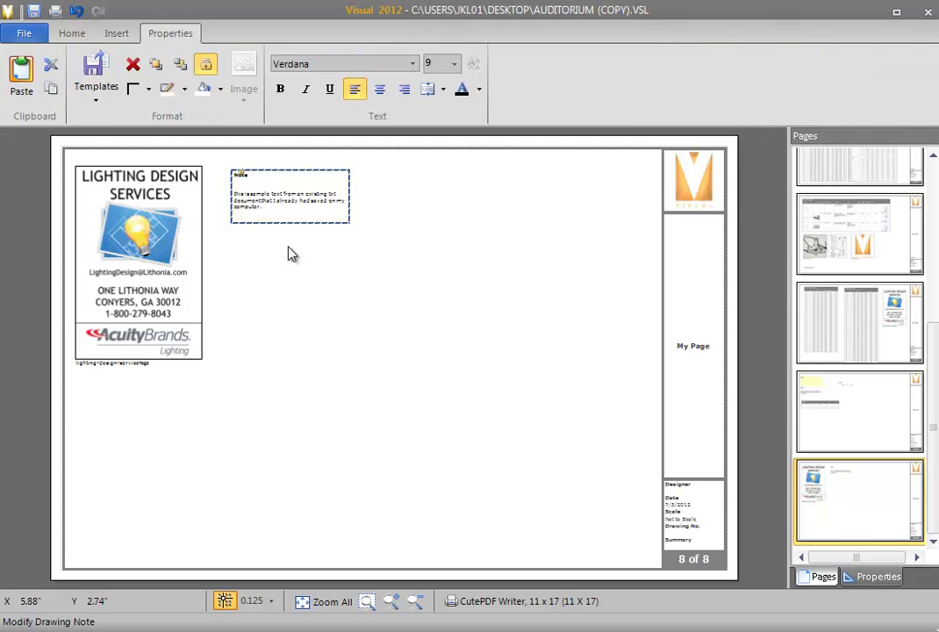
{"action": "left_click", "coordinate": [279, 235]}
{"action": "left_click", "coordinate": [272, 204]}
{"action": "right_click", "coordinate": [271, 203]}
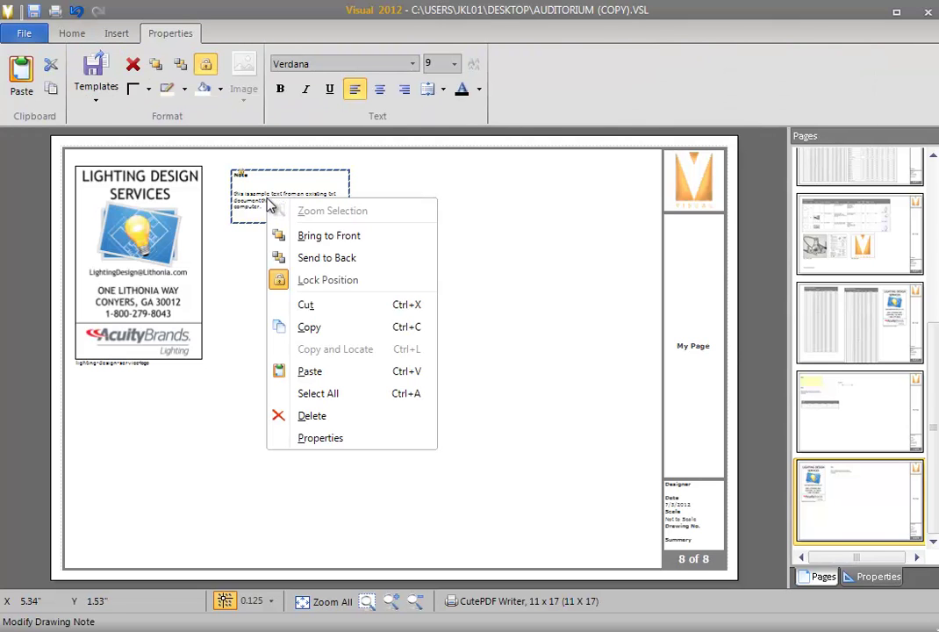
{"action": "left_click", "coordinate": [305, 281]}
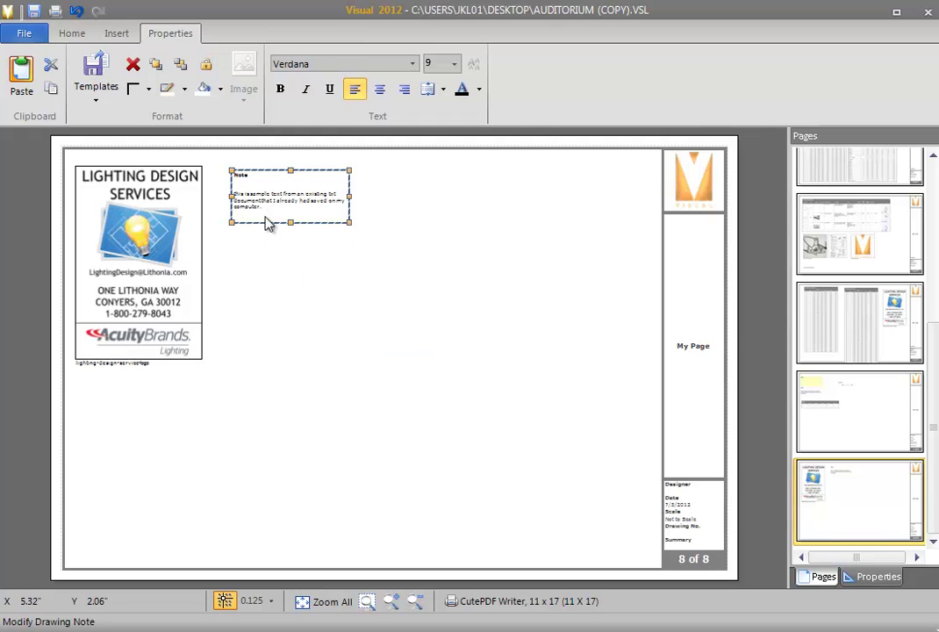
{"action": "left_click", "coordinate": [209, 67]}
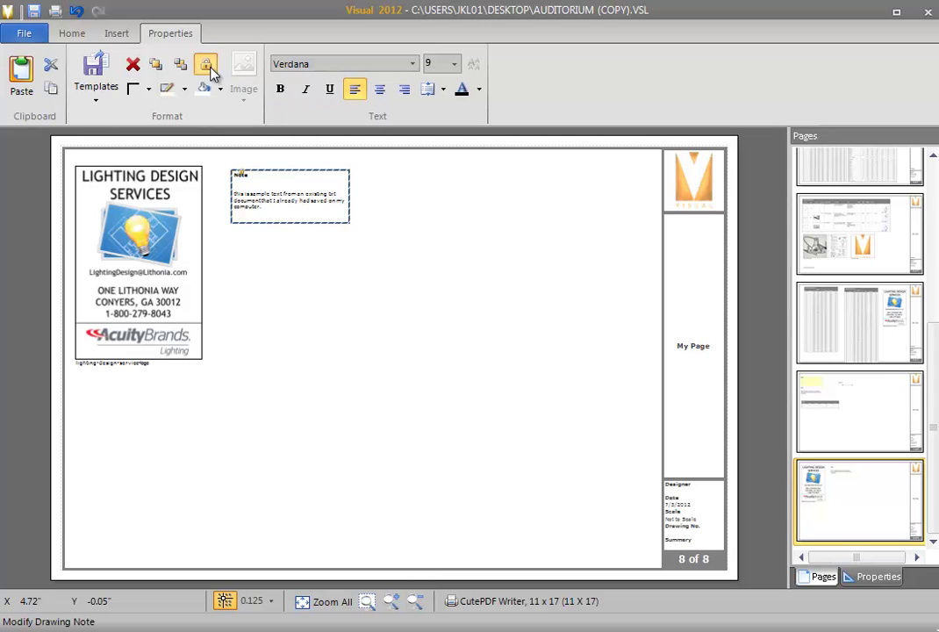
{"action": "left_click", "coordinate": [242, 272]}
Step: Drag the note over the logo's top and send the logo behind it
{"action": "left_click_drag", "start_coordinate": [283, 203], "coordinate": [204, 205]}
{"action": "left_click", "coordinate": [275, 273]}
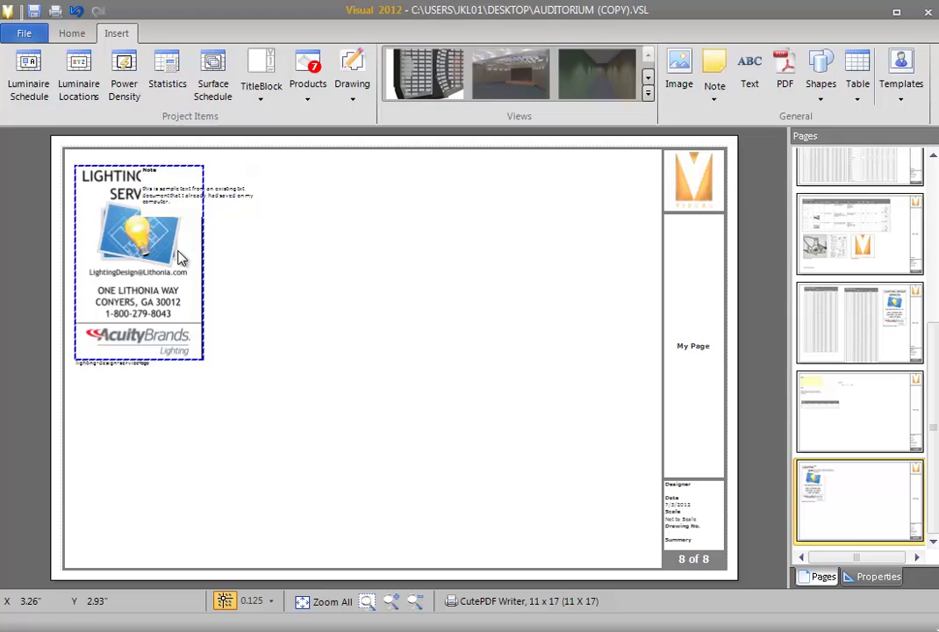
{"action": "left_click", "coordinate": [141, 205]}
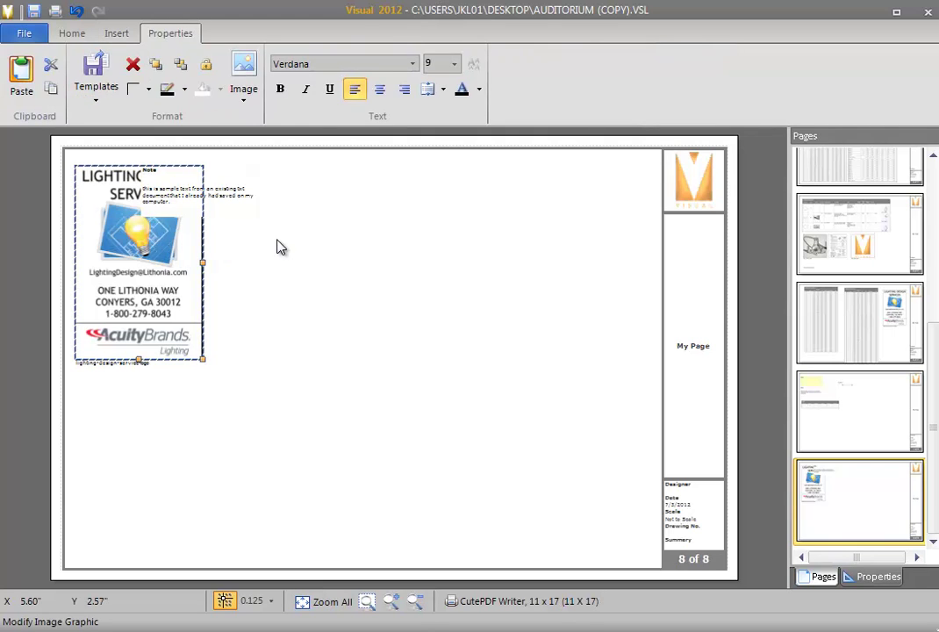
{"action": "left_click", "coordinate": [160, 71]}
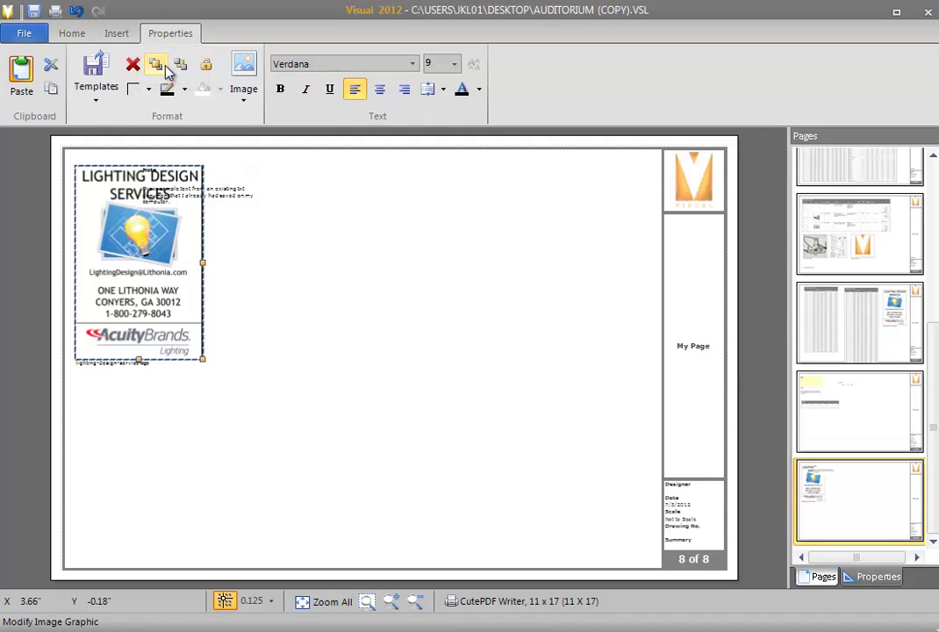
{"action": "left_click", "coordinate": [178, 67]}
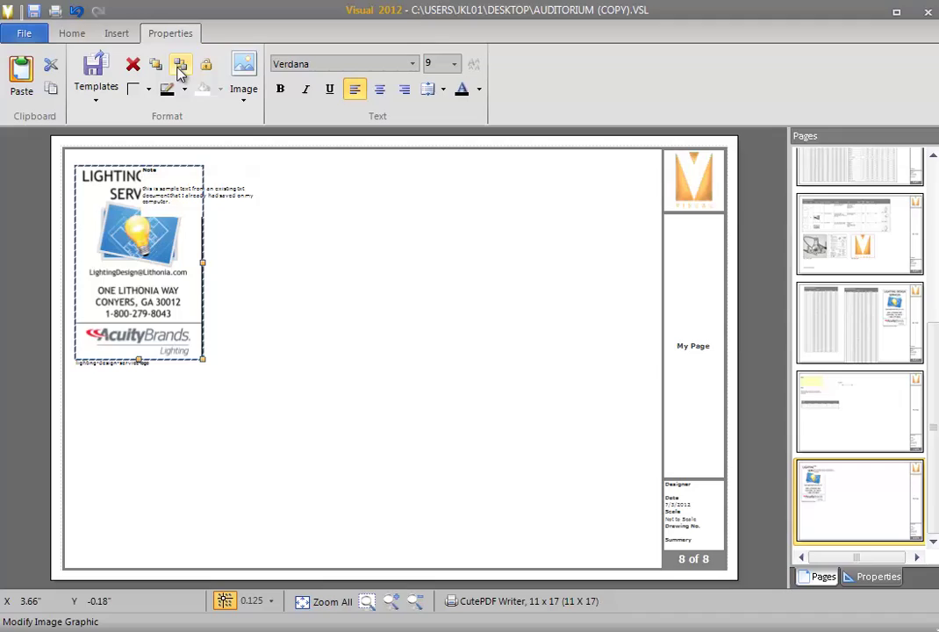